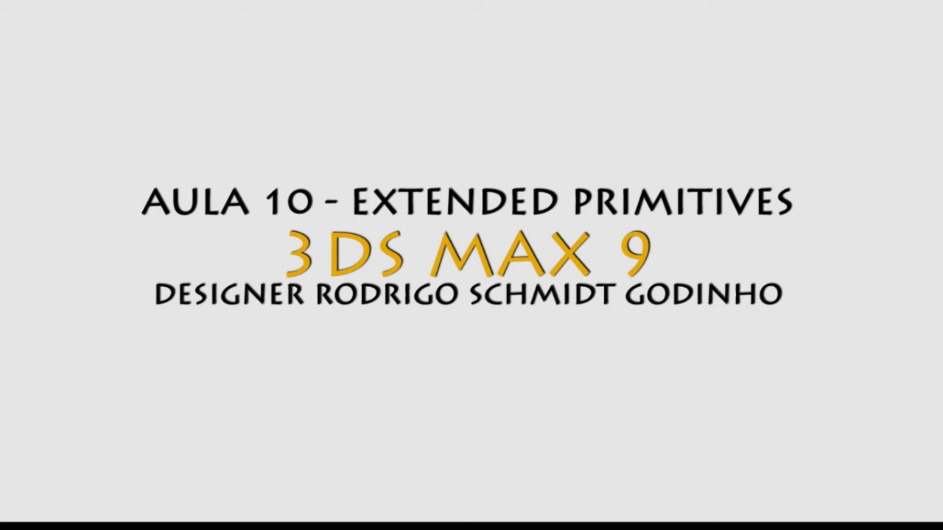
- Open the Create panel's object category dropdown showing Standard Primitives
click(851, 110)
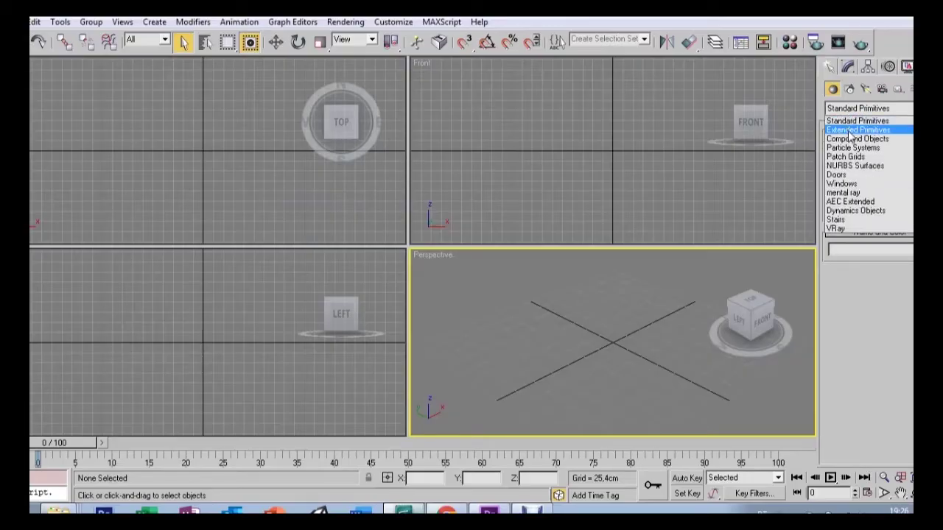
- Switch to Extended Primitives, choose Hedra, and maximize the Perspective view
click(852, 131)
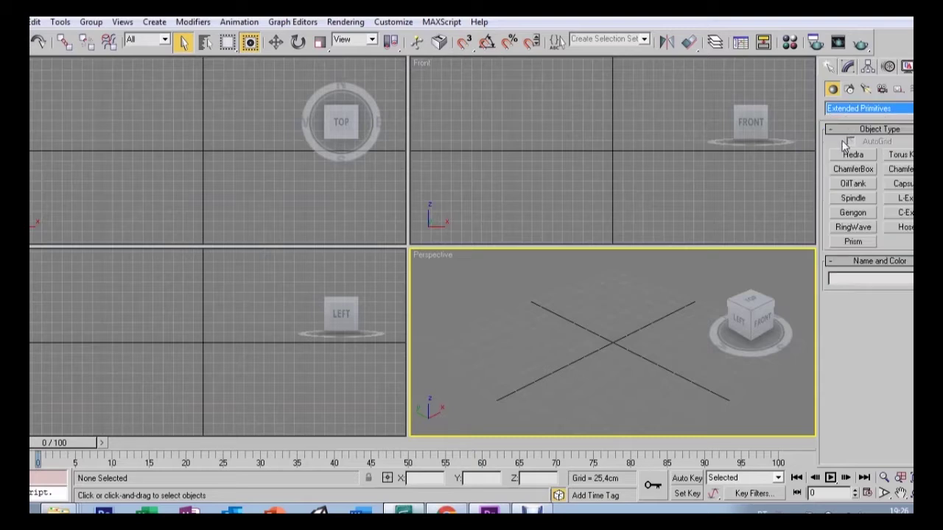
click(847, 156)
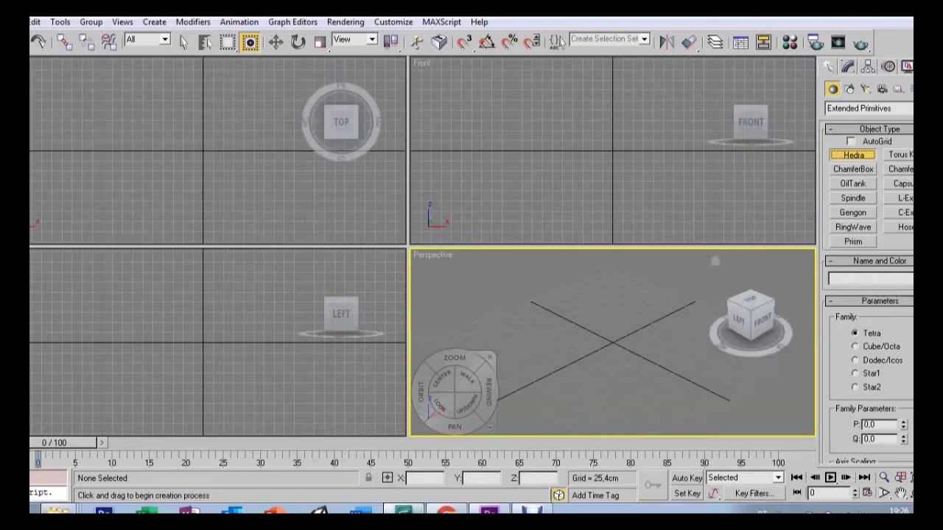
key(alt+w)
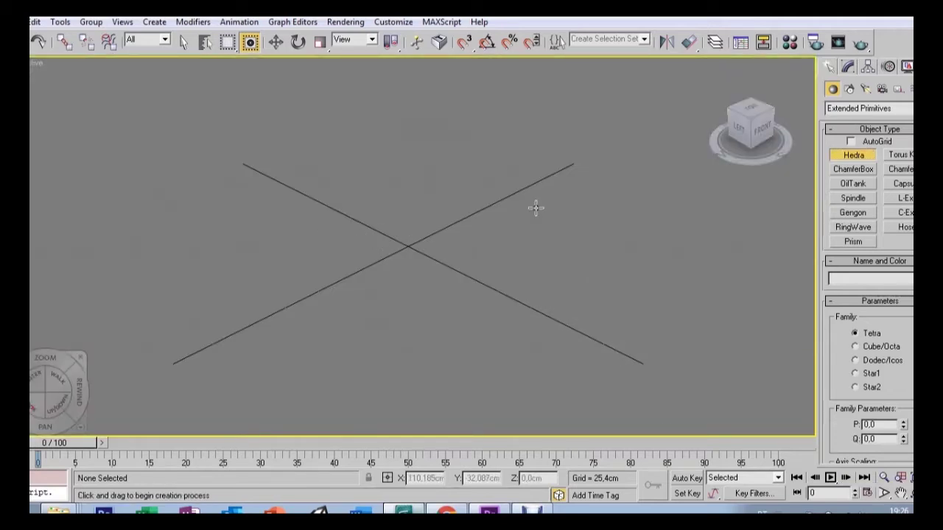
- Create a Hedra and step its family through Cube/Octa, Dodec/Icos and Star1 to Star2
drag(393, 250, 410, 275)
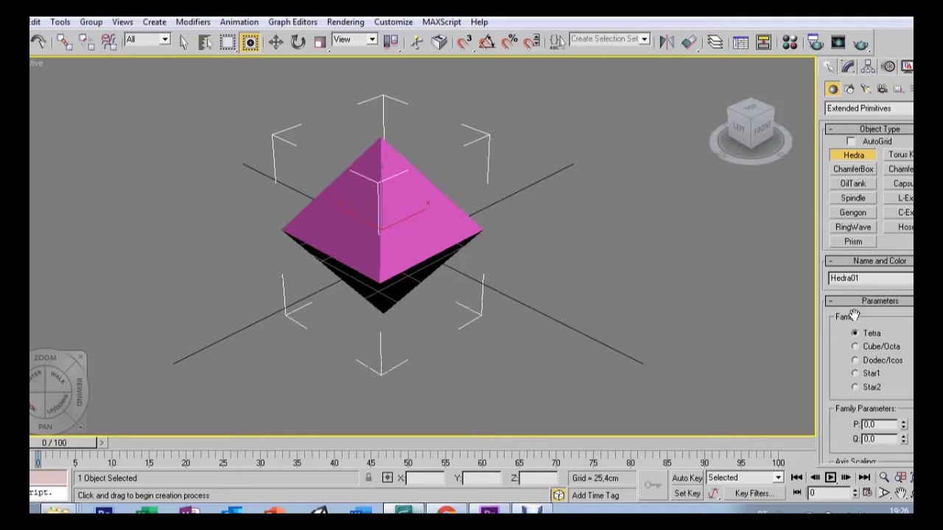
click(855, 347)
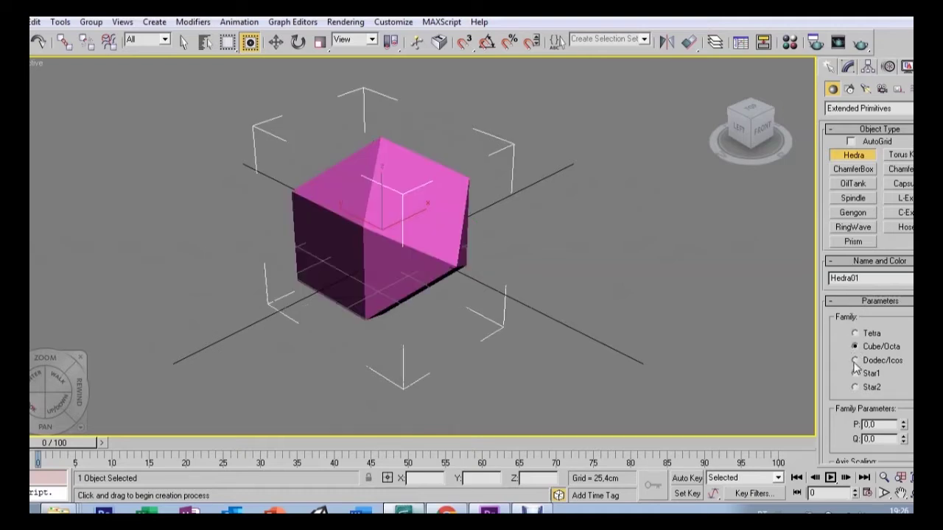
click(856, 361)
click(855, 375)
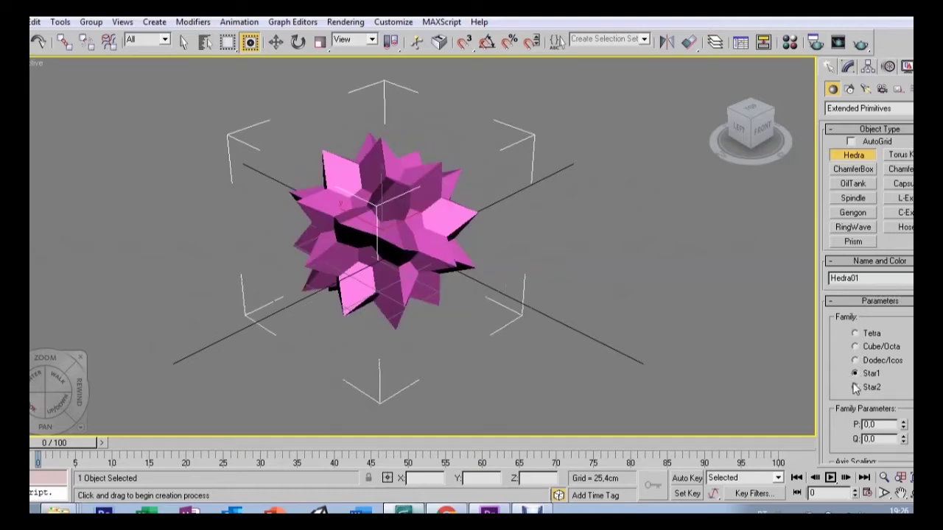
click(855, 388)
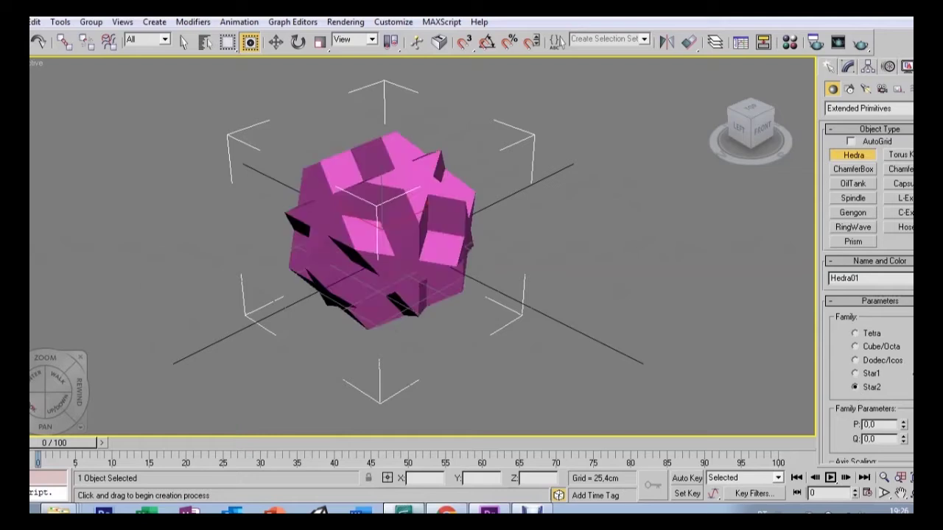
scroll(907, 368, down, 2)
scroll(908, 368, down, 2)
scroll(907, 368, down, 2)
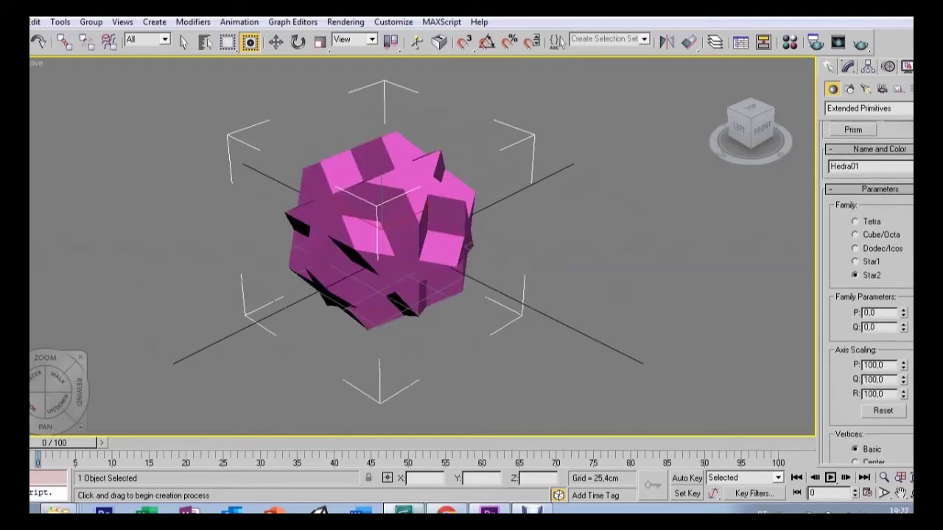
- Raise the Hedra's Axis Scaling P and lower its family P value to round it
drag(904, 368, 902, 283)
mouse_move(898, 221)
mouse_down()
mouse_move(907, 324)
mouse_move(895, 250)
mouse_up()
drag(904, 327, 904, 324)
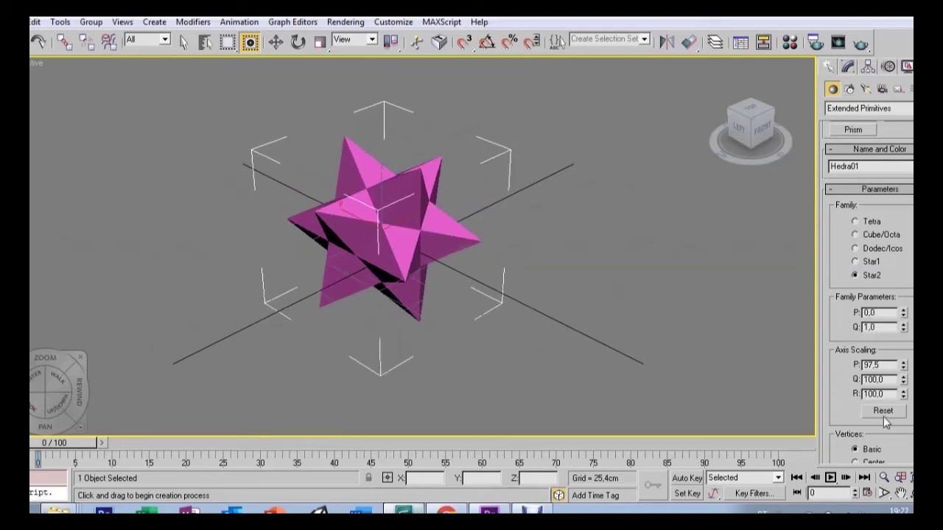
scroll(870, 295, up, 1)
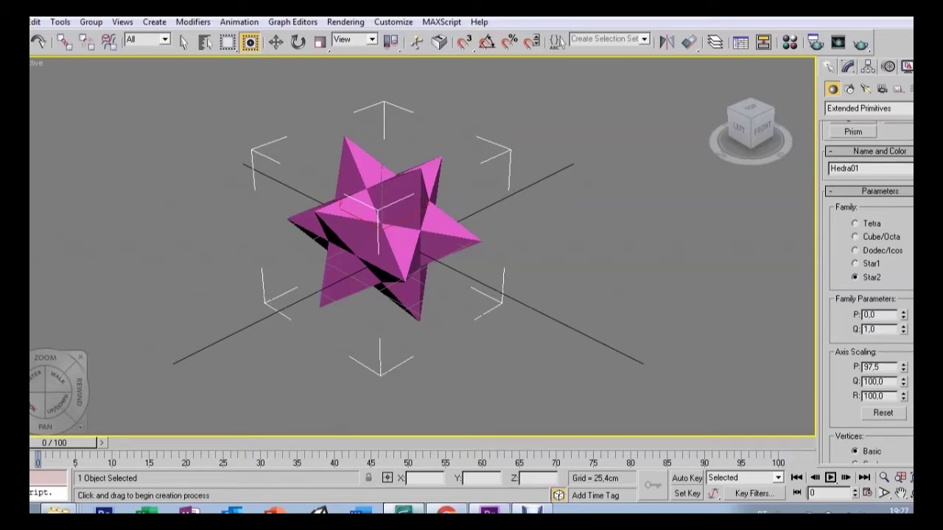
scroll(869, 294, down, 3)
- Set Hedra vertices to Center, enlarge its radius, and settle family values at P 0.11, Q 0.55
click(856, 394)
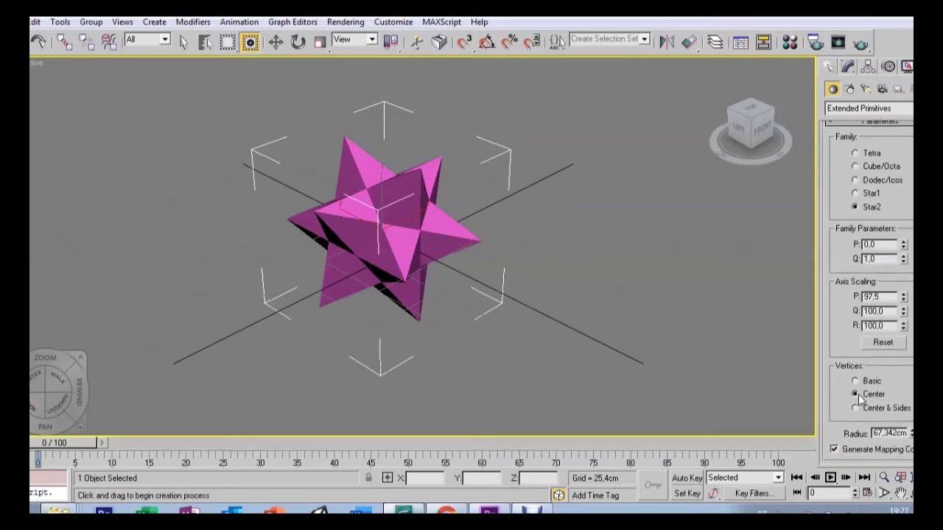
drag(912, 434, 910, 388)
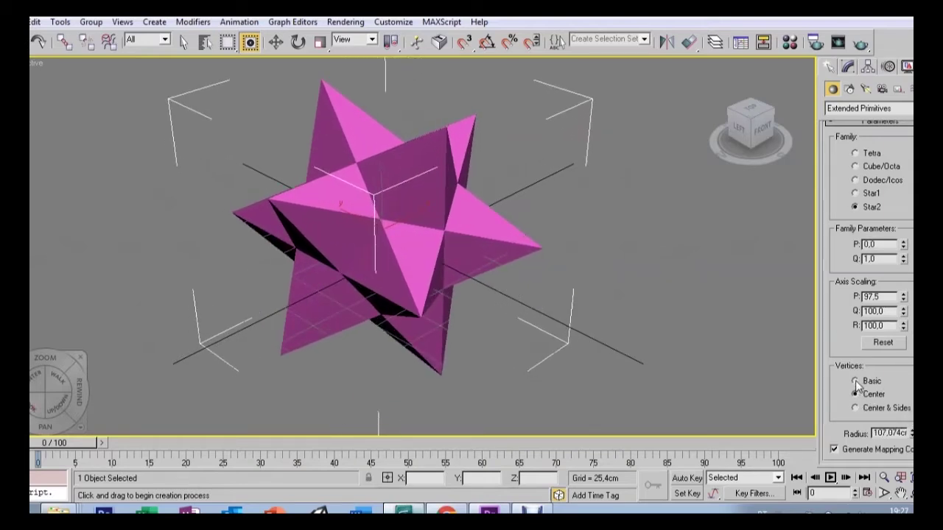
scroll(869, 294, down, 1)
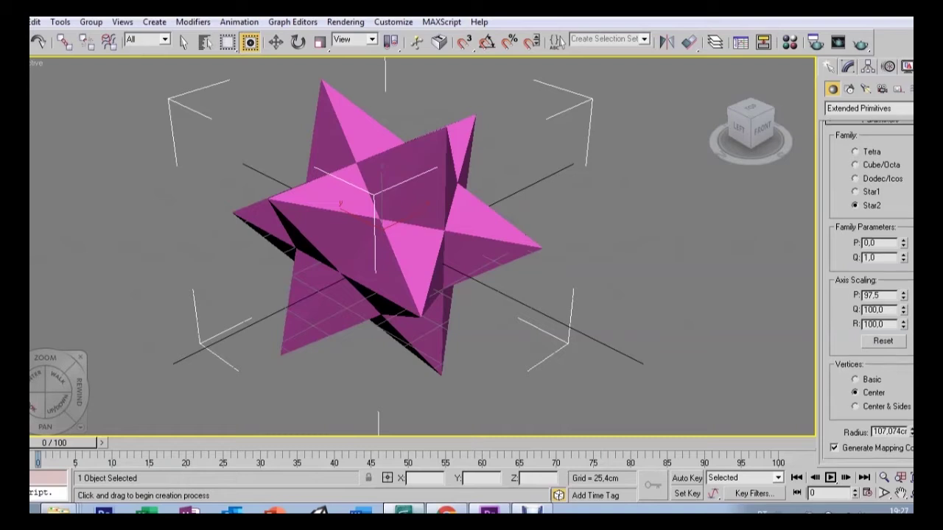
scroll(867, 345, up, 3)
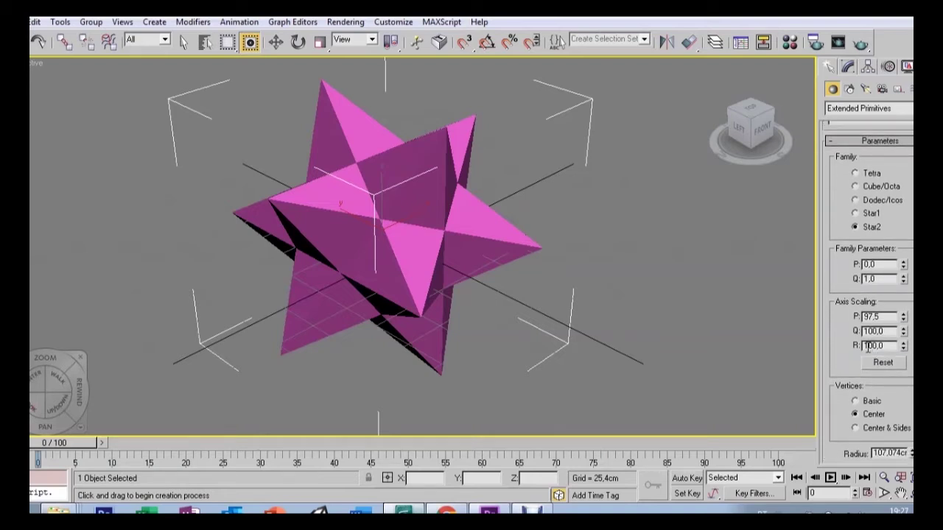
drag(903, 271, 908, 258)
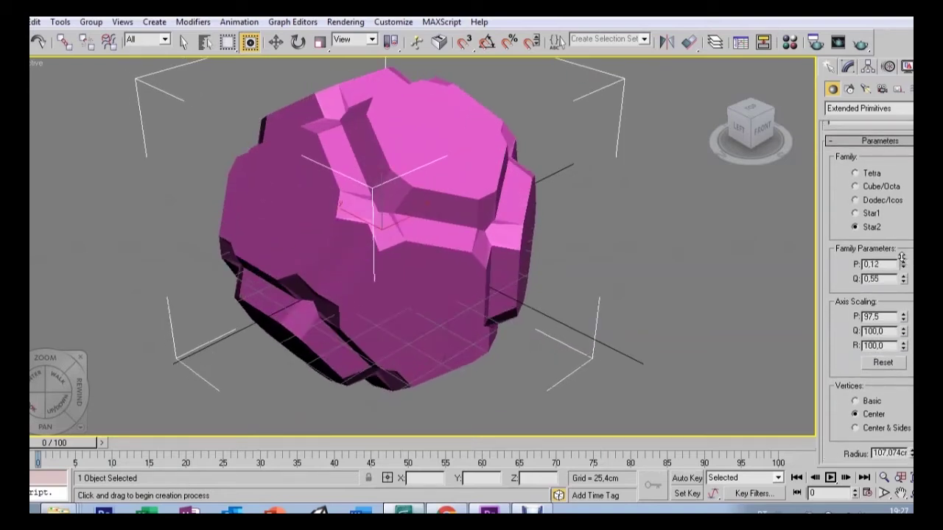
scroll(869, 294, up, 2)
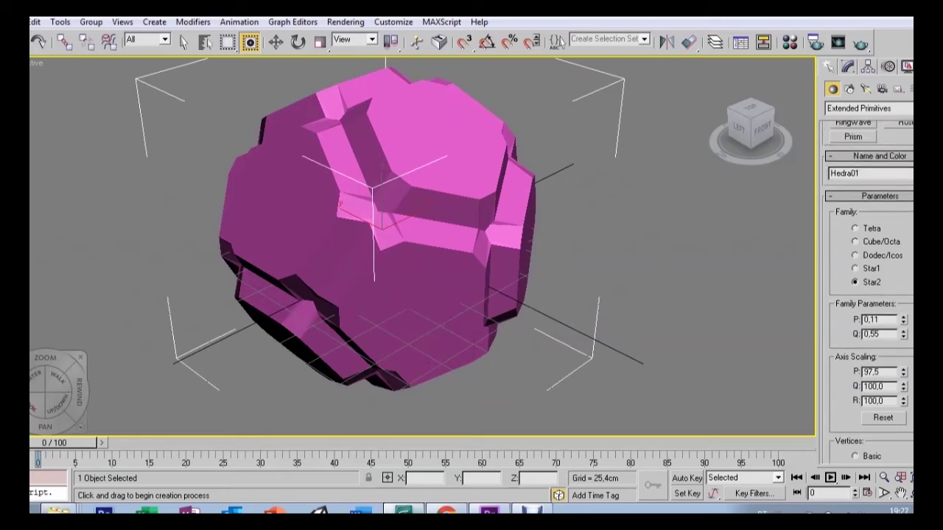
scroll(869, 295, up, 3)
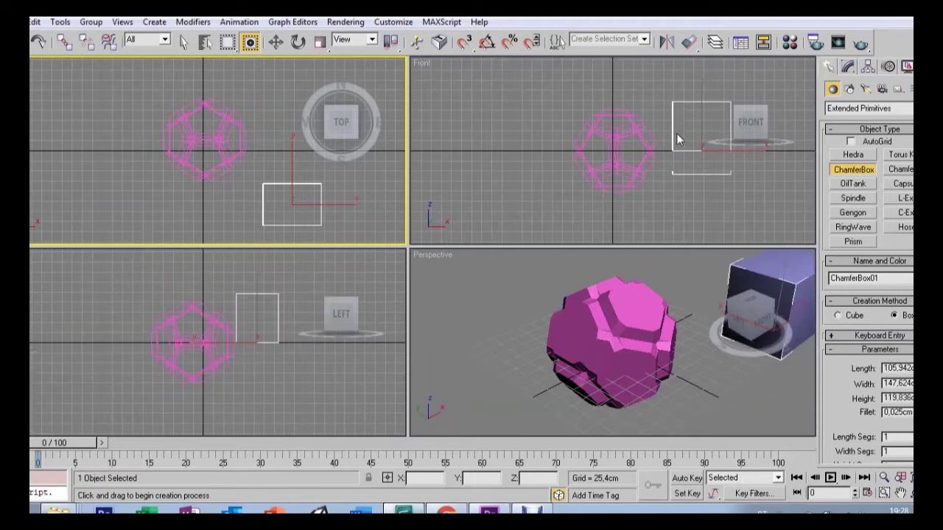
- Create a large chamfer box, setting its height and fillet
click(675, 125)
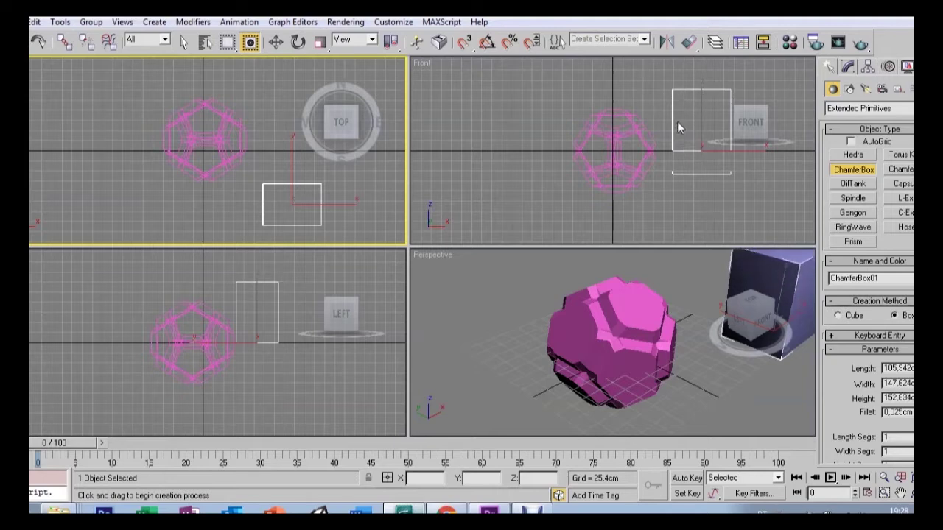
click(677, 120)
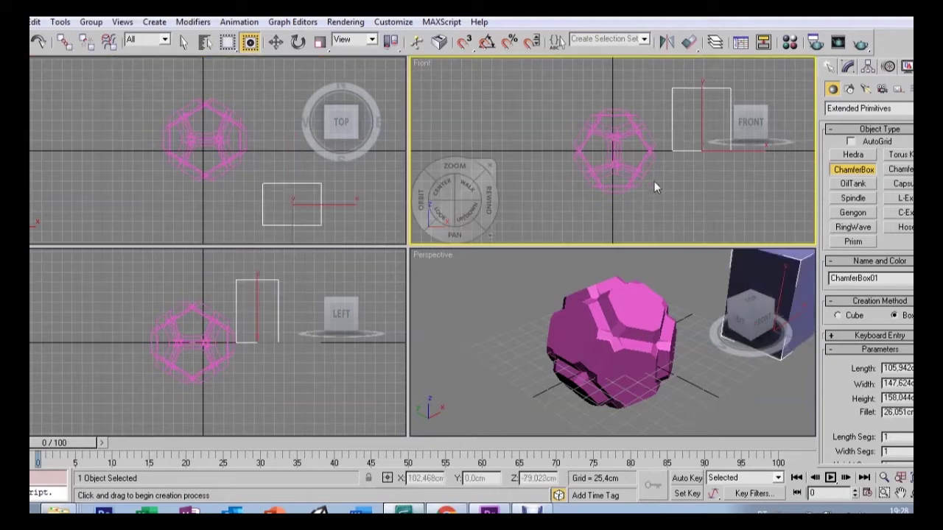
click(691, 111)
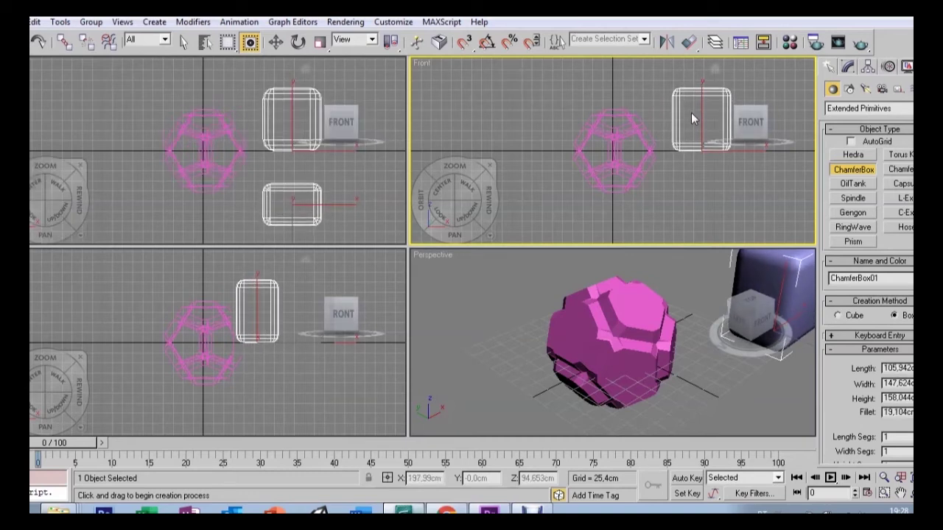
- Create a 69.597 cm chamfer cube beside the Hedra with a 23.417 cm fillet
click(838, 316)
drag(700, 395, 711, 408)
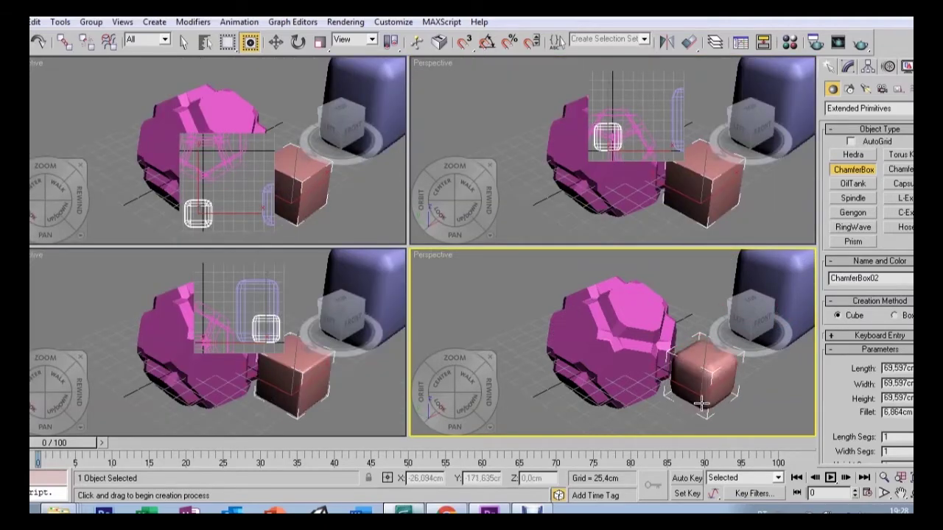
click(702, 399)
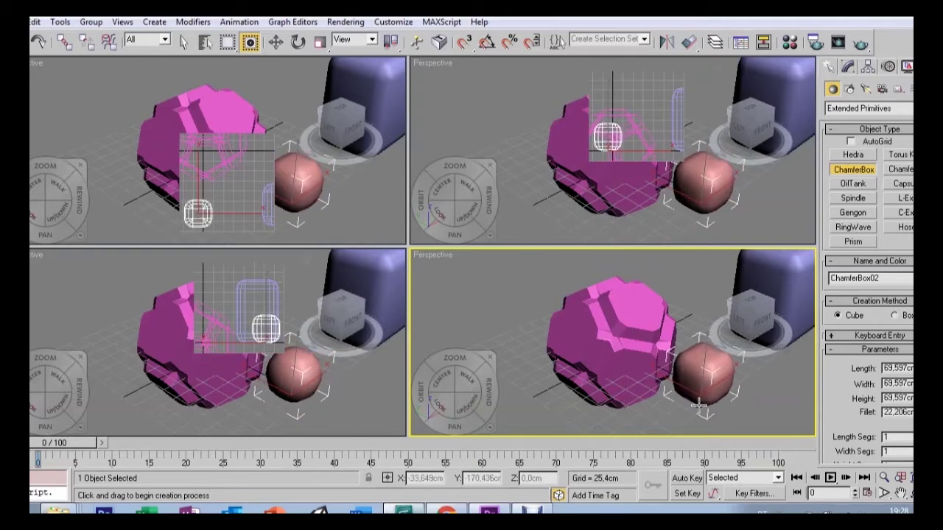
click(700, 375)
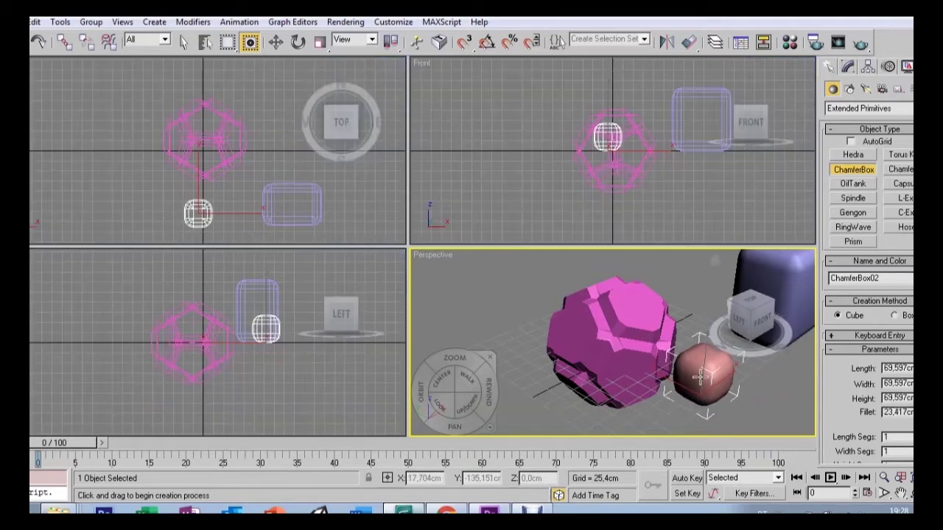
click(849, 184)
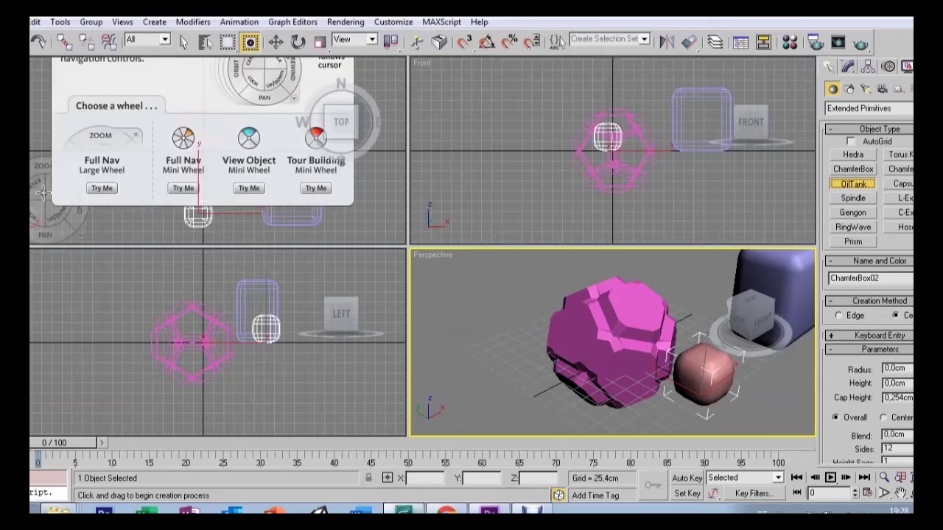
- Draw a first oil tank attempt in the Top view
key(Escape)
mouse_move(56, 131)
mouse_down()
mouse_move(94, 162)
mouse_move(95, 135)
mouse_up()
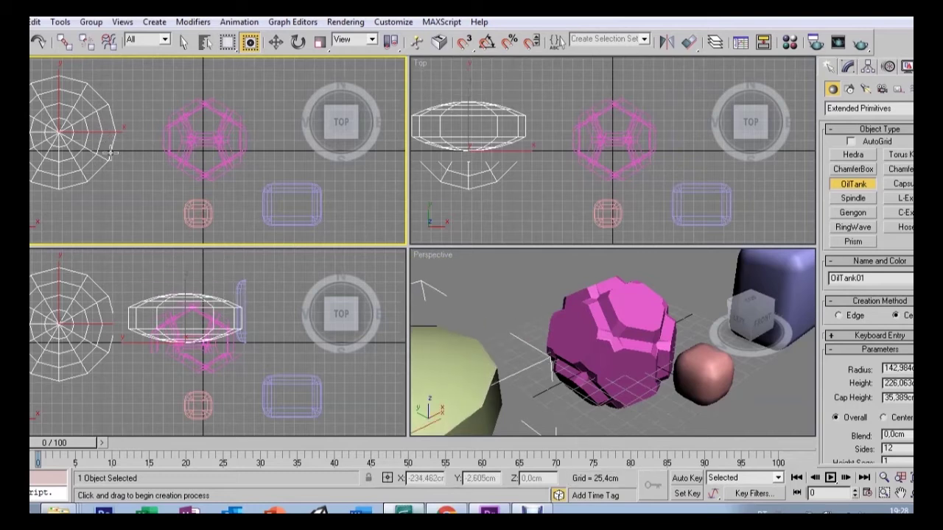
click(125, 134)
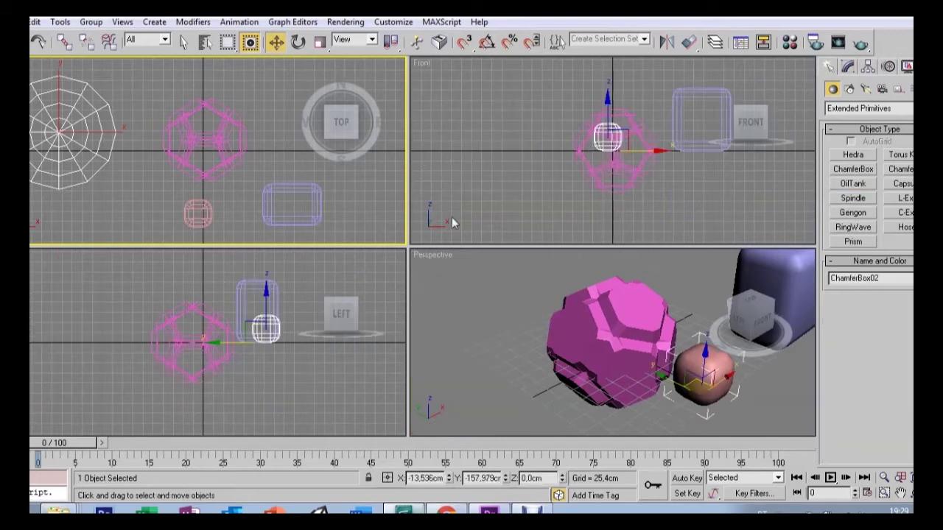
- Maximize the Perspective view and zoom out to frame the hedra and both chamfer boxes
click(436, 300)
key(alt+w)
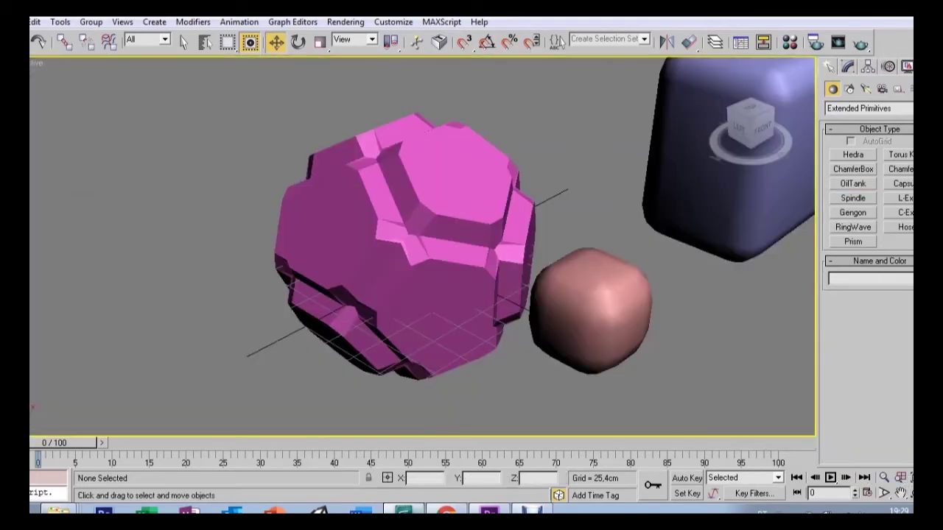
scroll(408, 243, down, 4)
scroll(408, 243, down, 4)
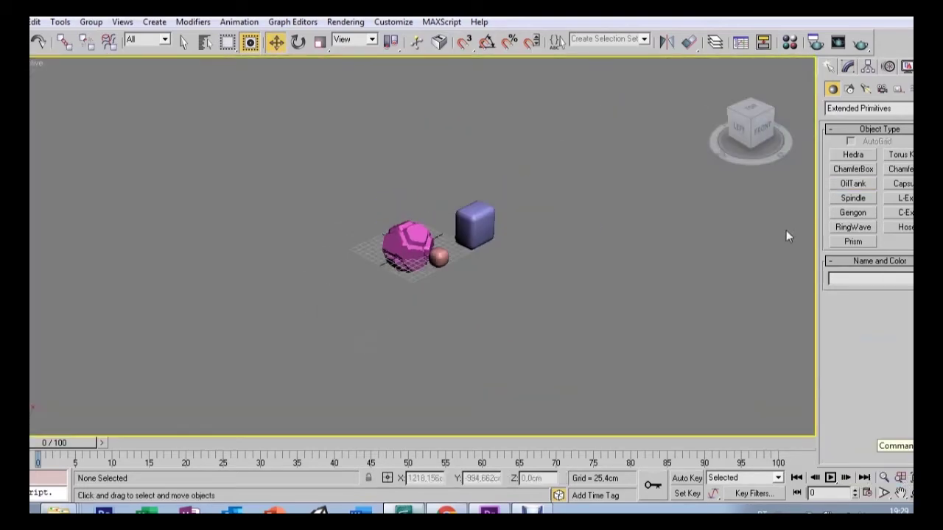
click(852, 184)
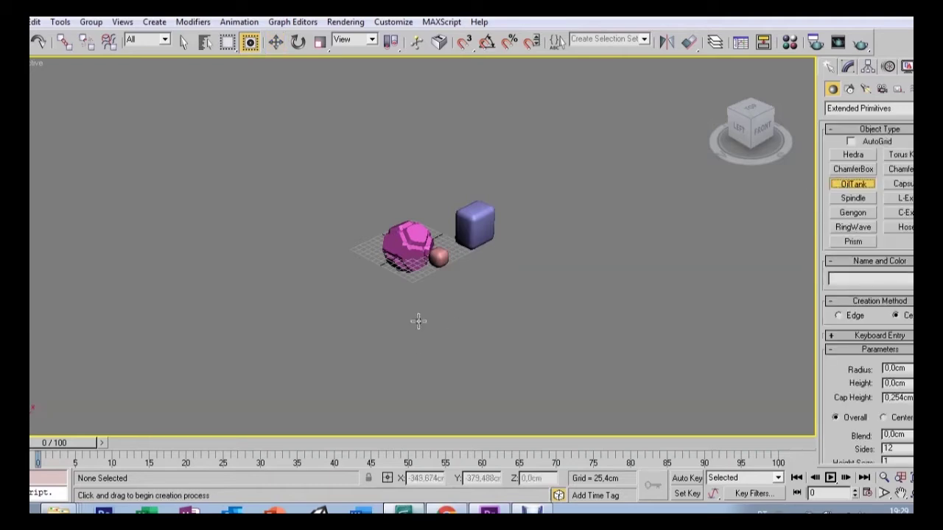
- Add an oil tank in front of the hedra and a capped spindle right of the blue box
drag(418, 320, 462, 332)
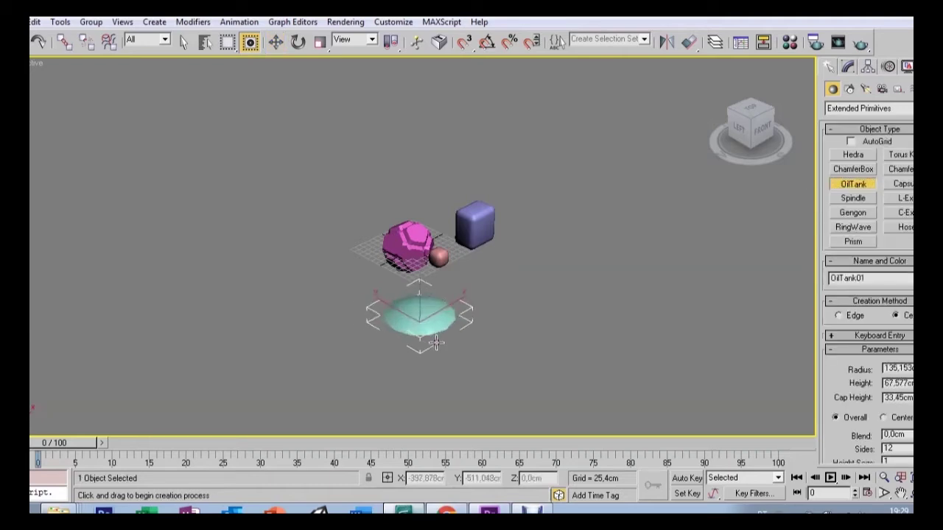
click(427, 294)
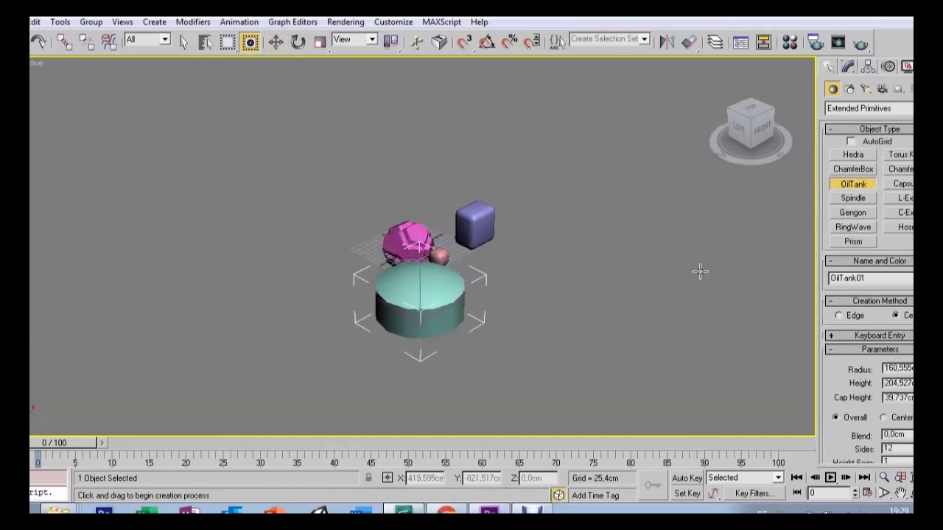
click(852, 199)
drag(542, 273, 560, 288)
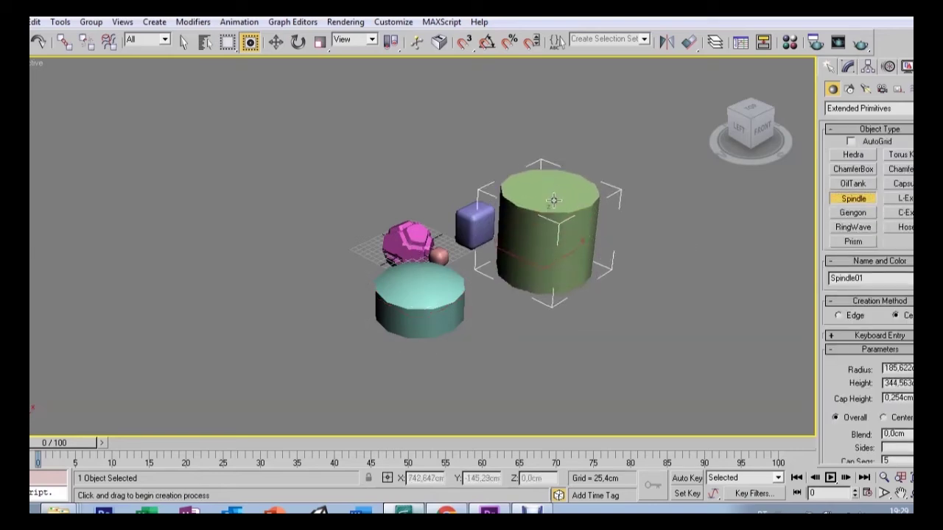
click(551, 177)
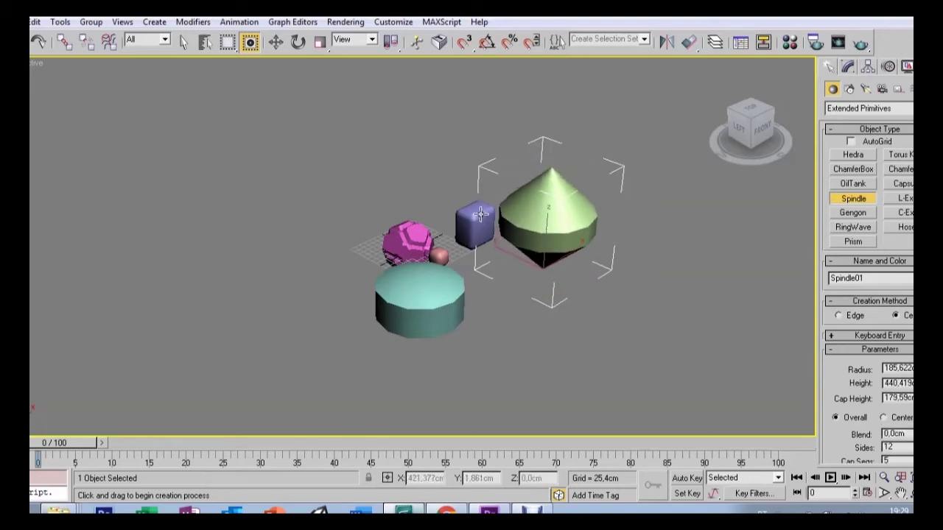
click(488, 217)
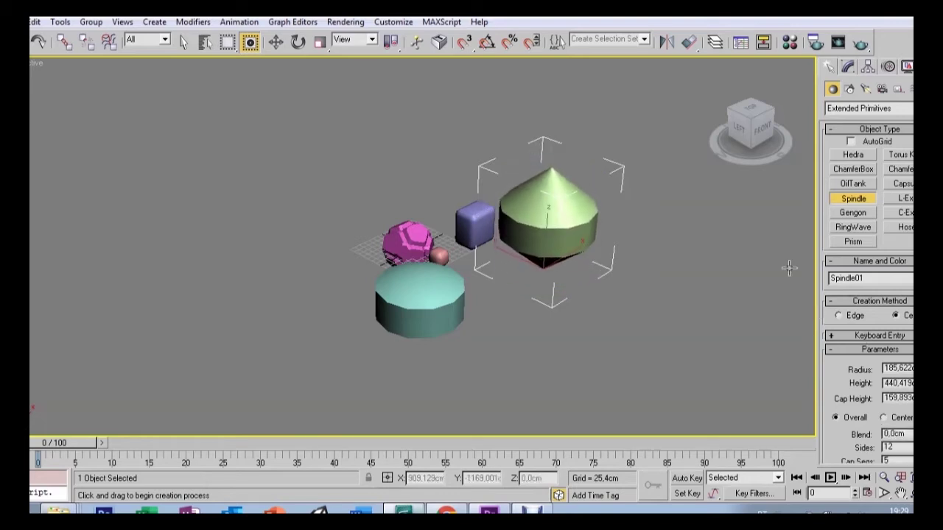
- Select the teal oil tank and bring up its parameters in the Modify panel
click(851, 184)
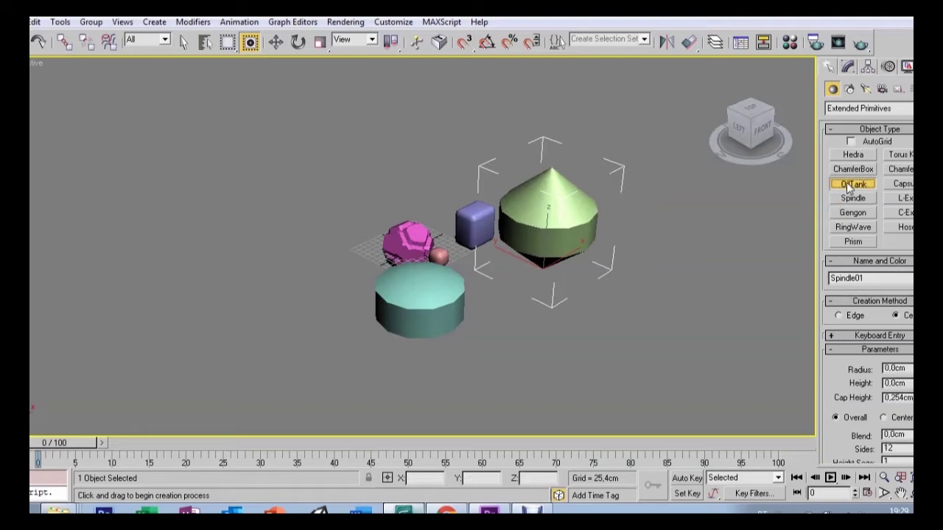
key(w)
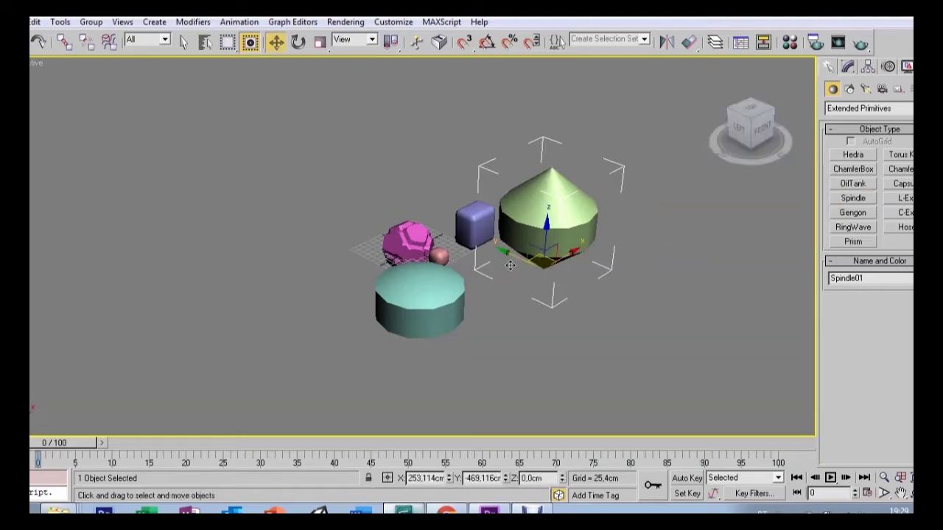
click(423, 285)
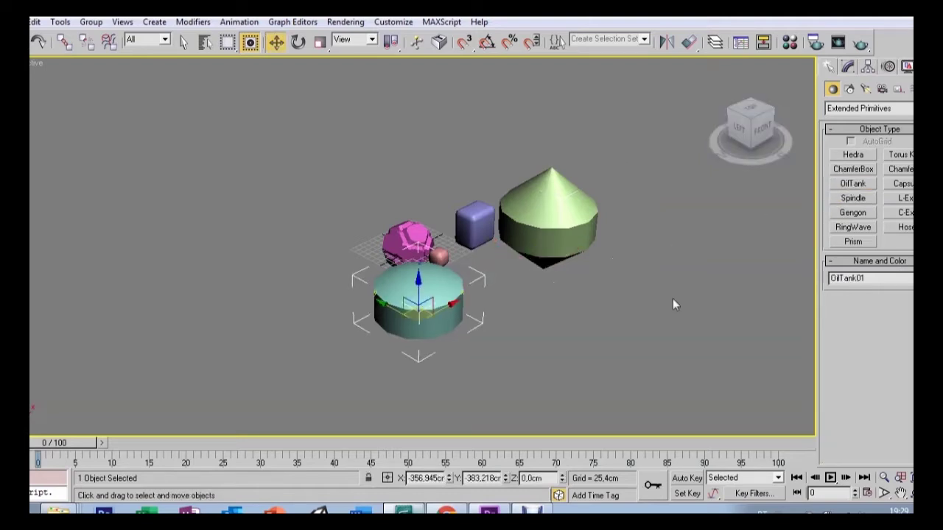
click(848, 67)
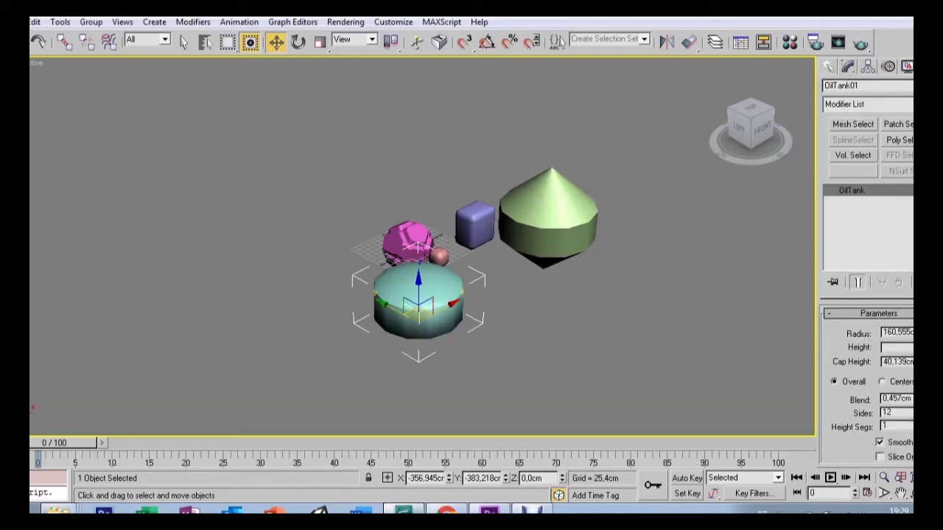
- Turn on edged faces and reduce the oil tank from 16 to 7 sides
text(16)
key(Return)
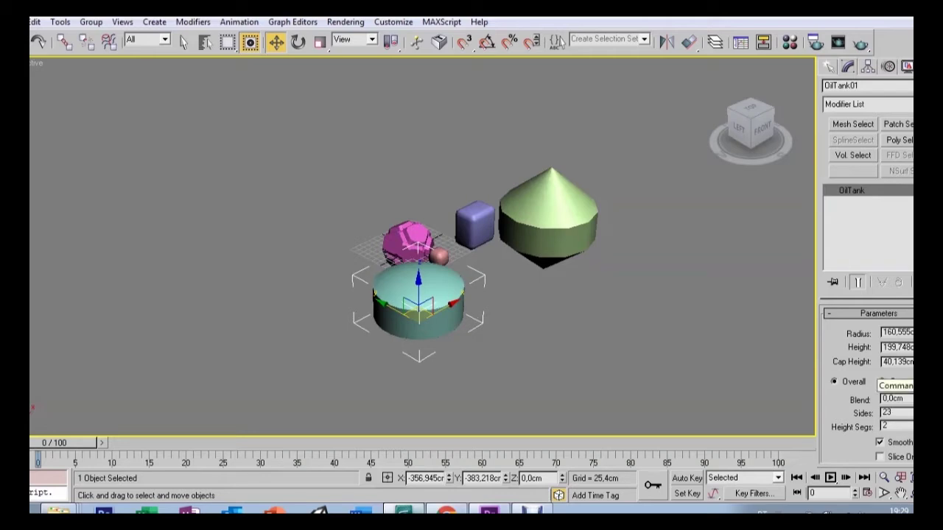
key(F4)
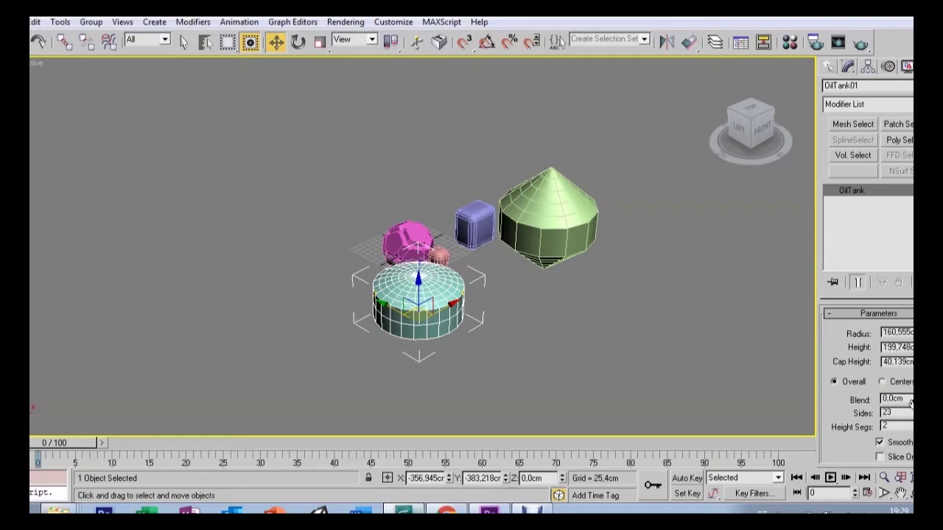
mouse_move(912, 413)
mouse_down()
mouse_move(912, 435)
mouse_move(907, 417)
mouse_move(912, 426)
mouse_up()
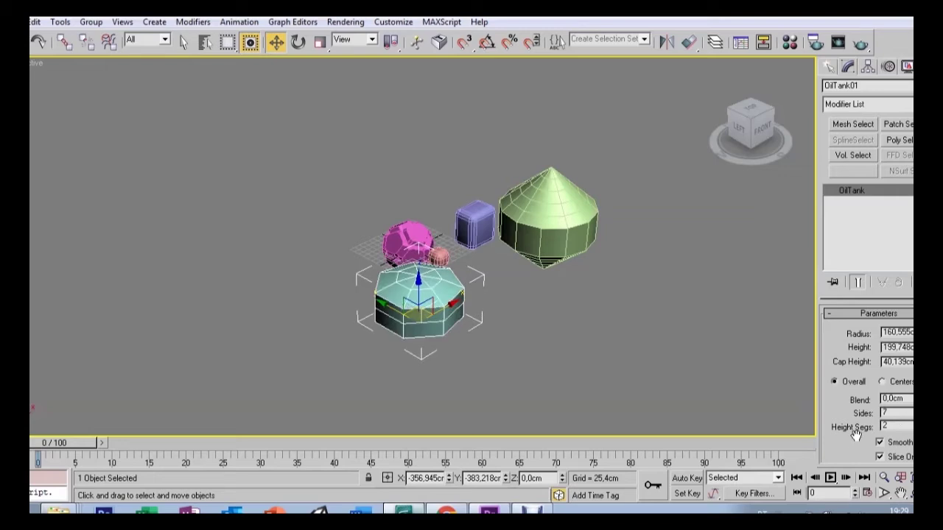
- Enable Slice on the oil tank, cutting a wedge from 250.5 to 0.5
scroll(854, 437, down, 3)
drag(857, 345, 857, 343)
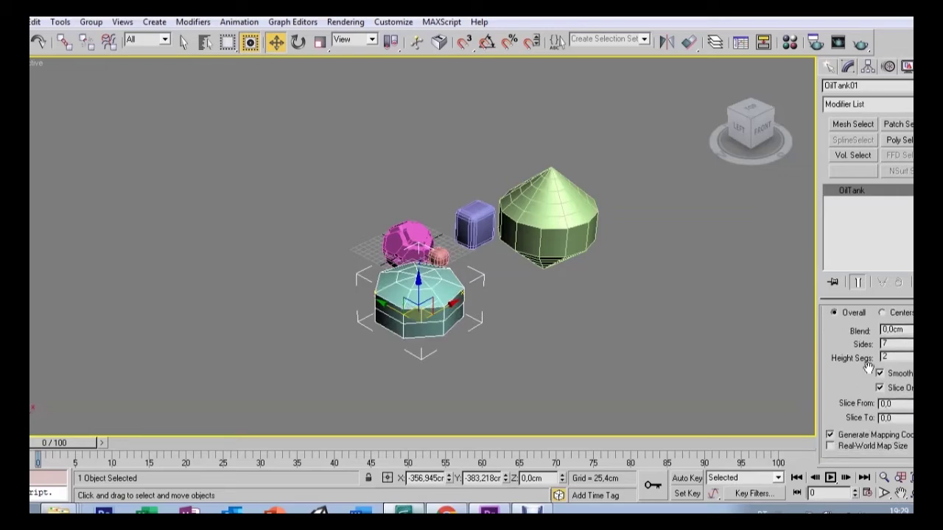
drag(912, 403, 912, 382)
drag(894, 238, 866, 56)
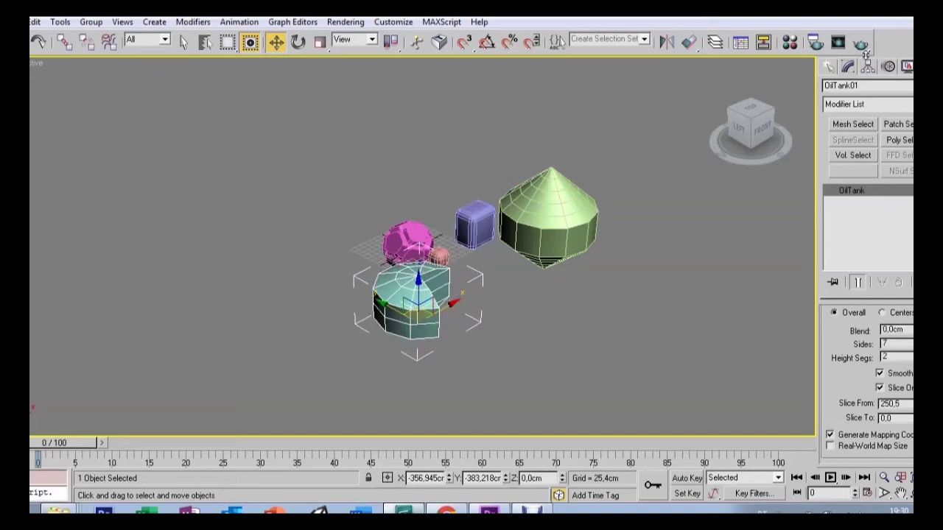
drag(912, 418, 912, 412)
click(829, 67)
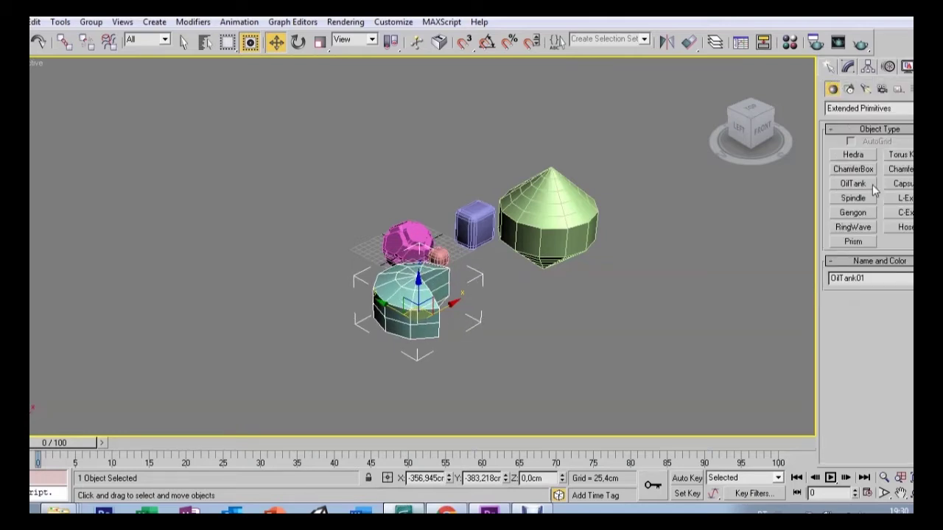
- Create a gengon 194.749 cm tall with a 105.376 cm fillet, moved to the spindle's front right
click(851, 213)
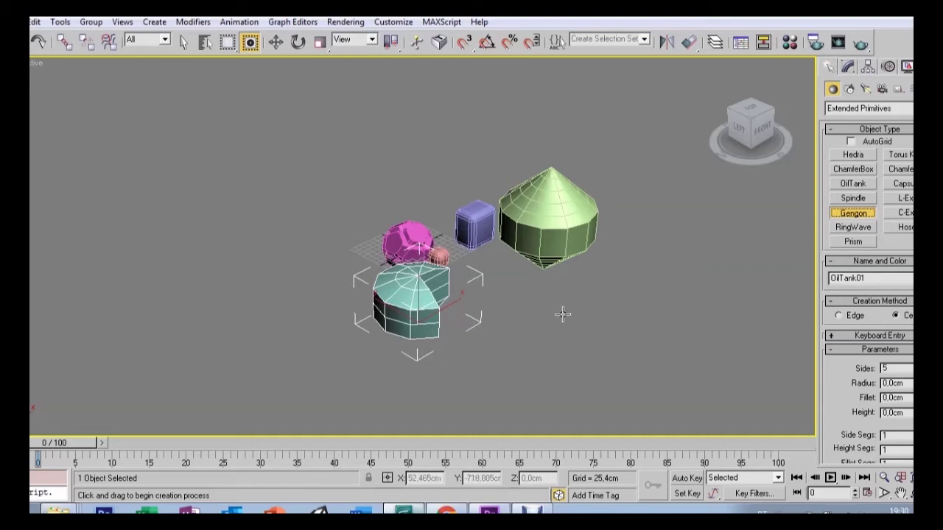
drag(564, 305, 582, 341)
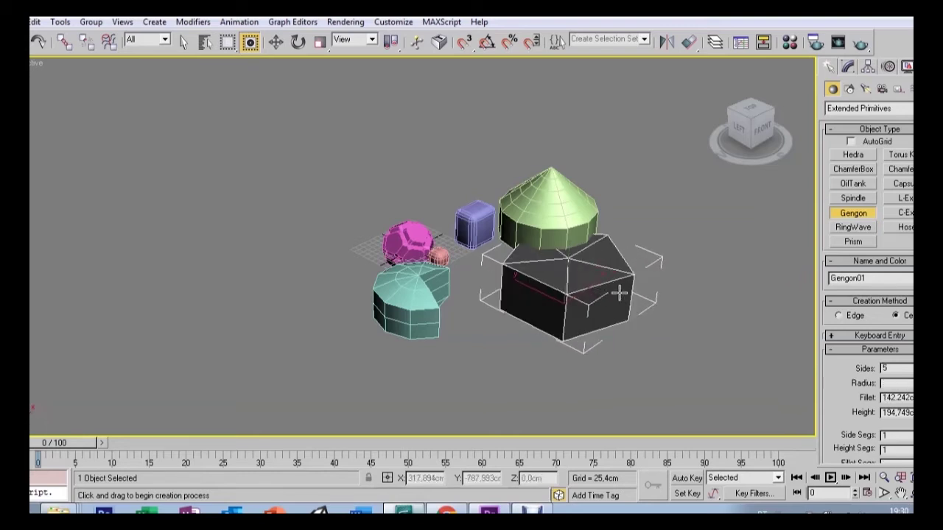
click(557, 289)
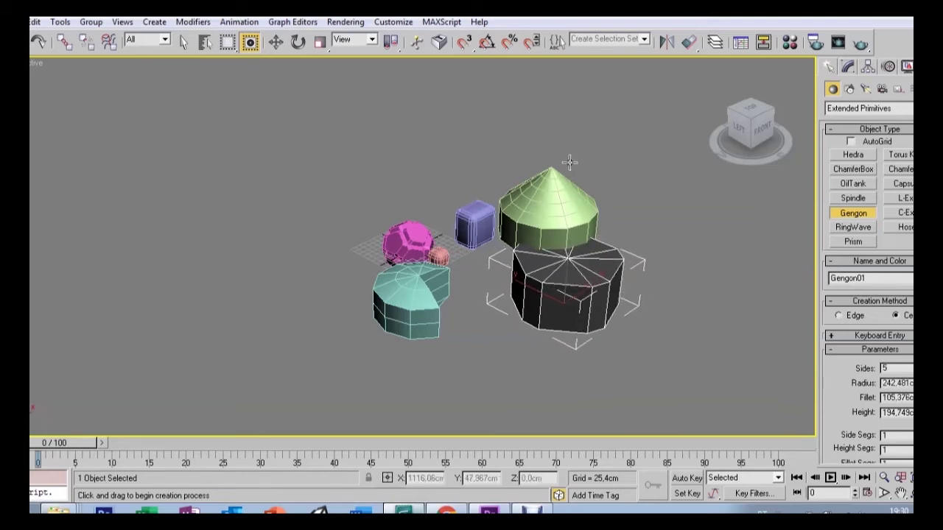
key(w)
drag(522, 287, 594, 317)
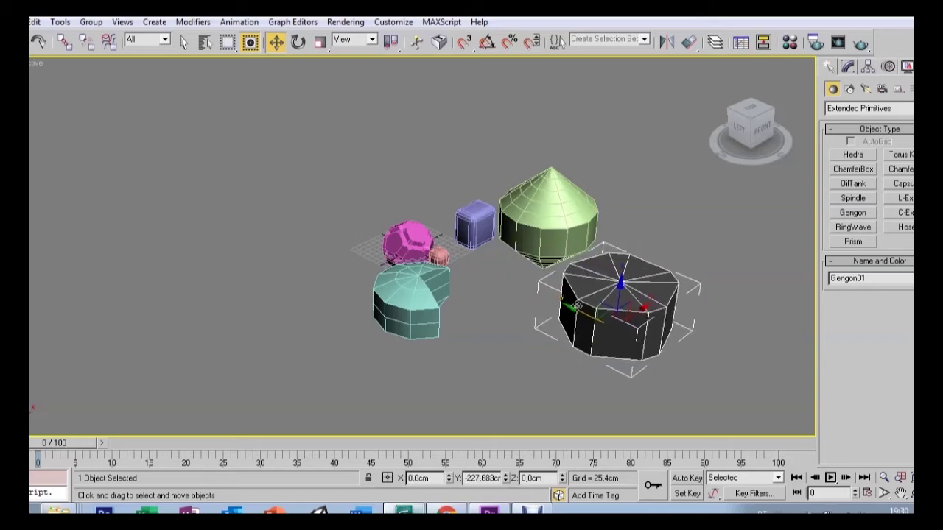
- Give Gengon01 6 sides, about 220 cm height, a 121.21 cm fillet, 5 height and 4 fillet segments
click(848, 67)
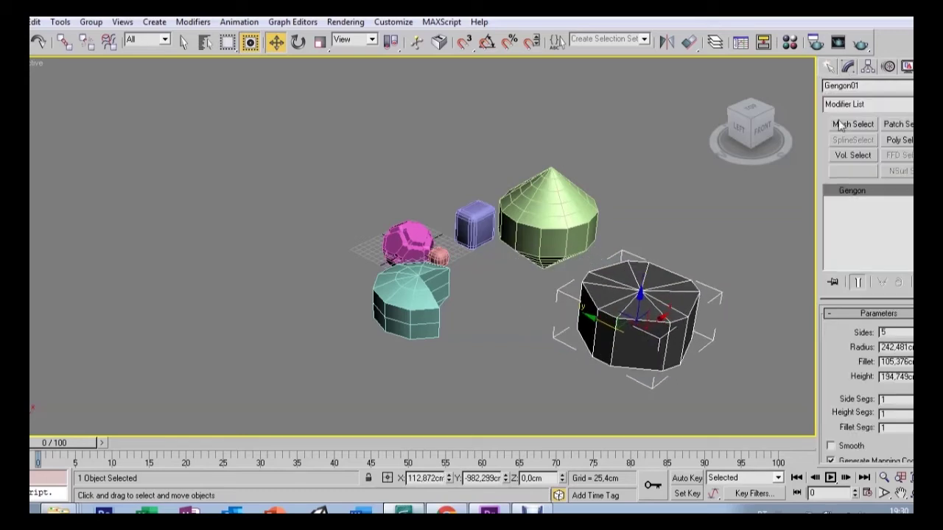
mouse_move(912, 332)
mouse_down()
mouse_move(912, 343)
mouse_move(912, 329)
mouse_up()
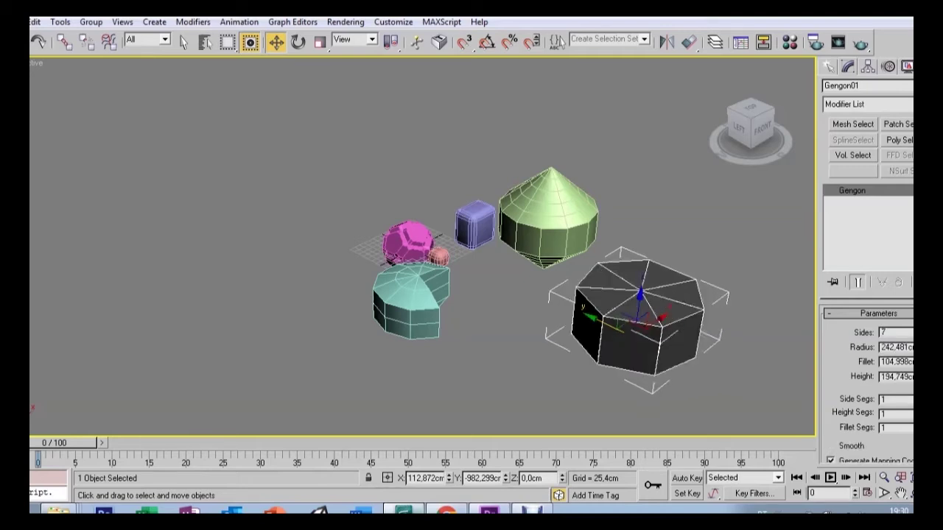
drag(912, 347, 912, 335)
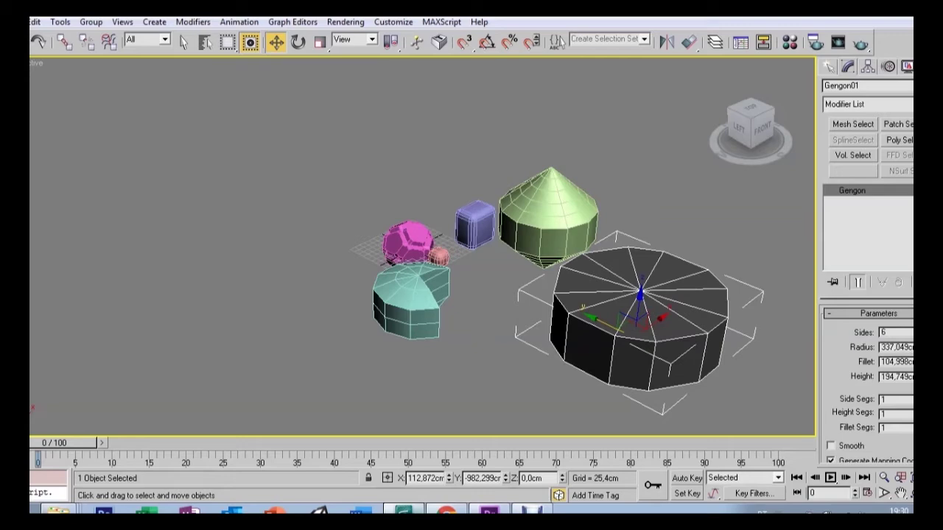
drag(912, 361, 912, 366)
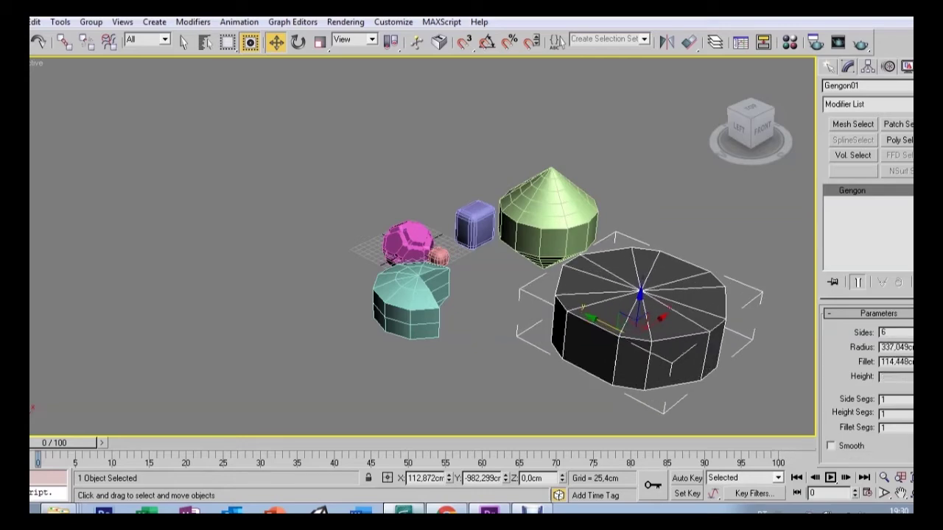
drag(912, 377, 912, 368)
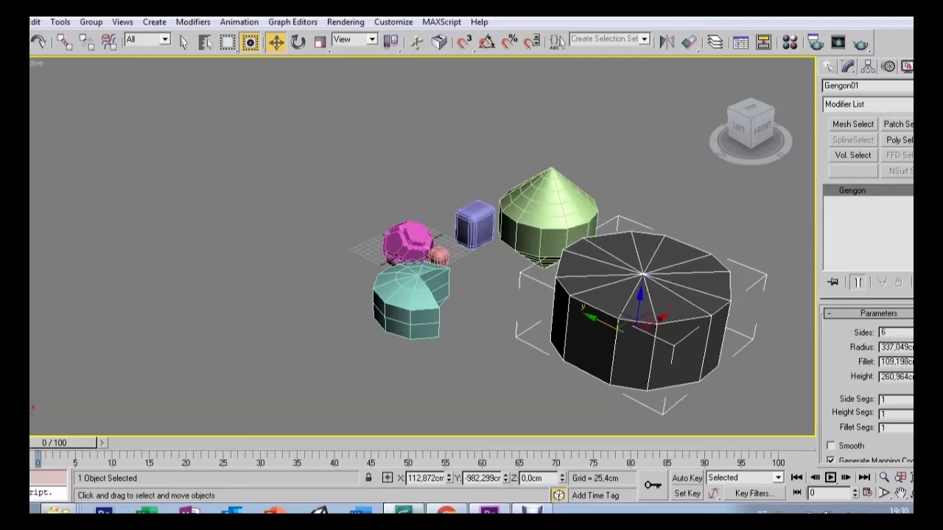
drag(912, 361, 912, 356)
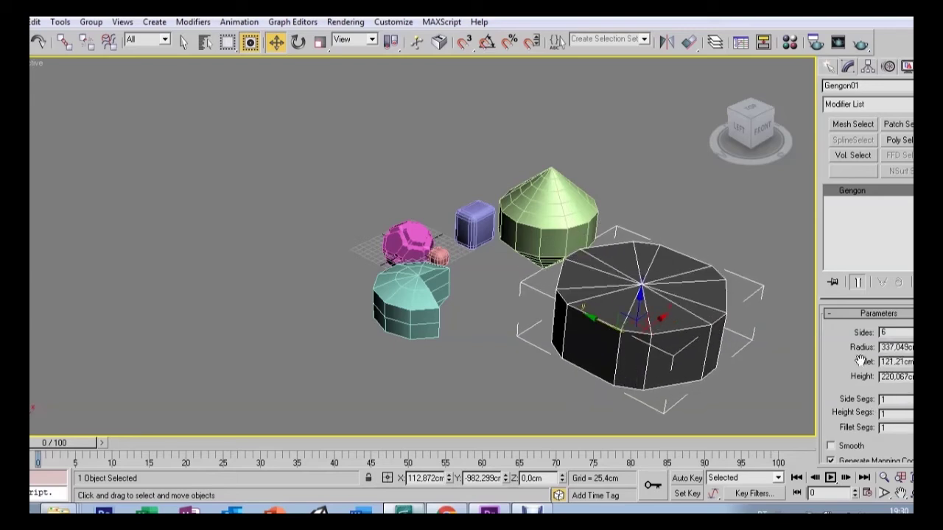
scroll(905, 401, down, 2)
drag(912, 377, 911, 399)
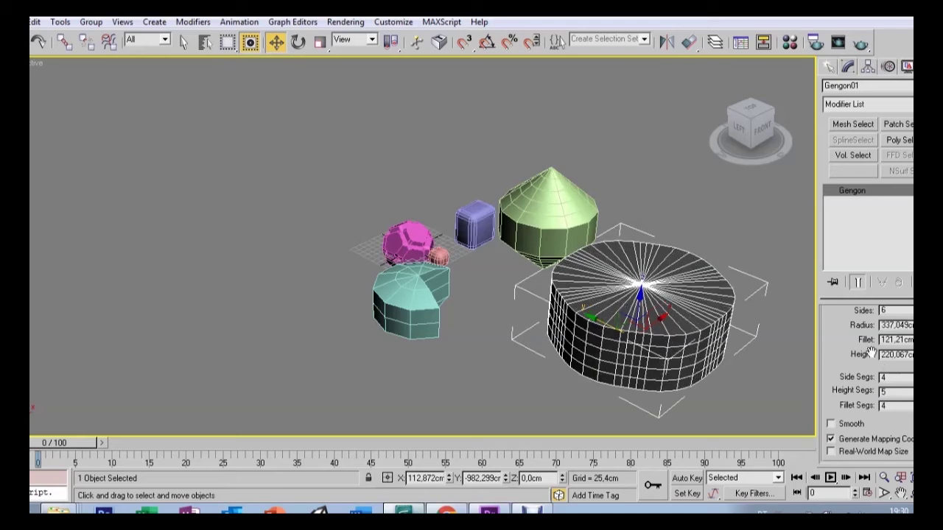
click(830, 66)
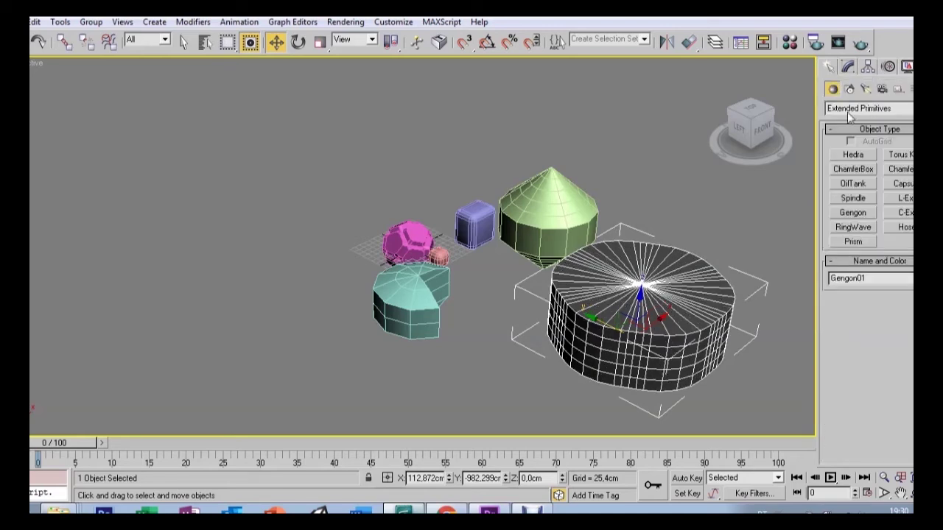
- Create RingWave01 left of the teal object: radius 195.67 cm, ring width 57.562 cm
click(853, 228)
drag(303, 316, 309, 345)
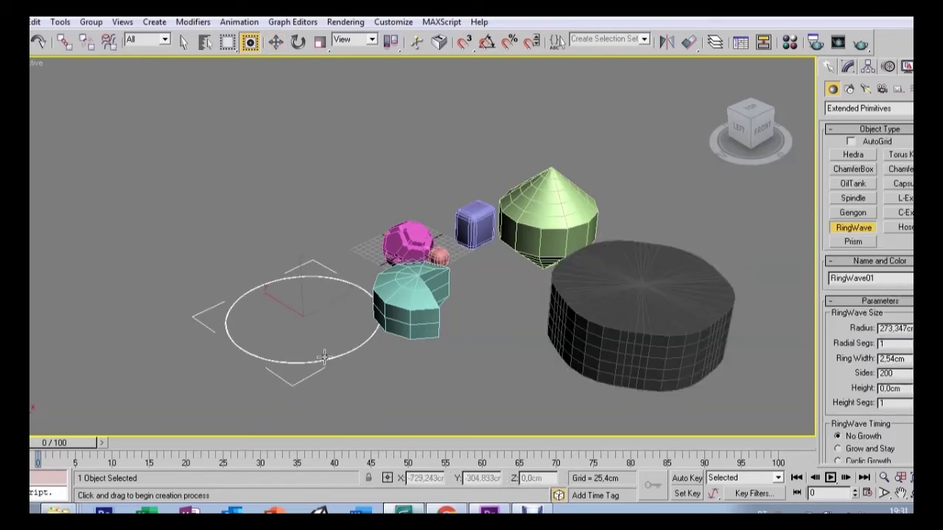
click(308, 328)
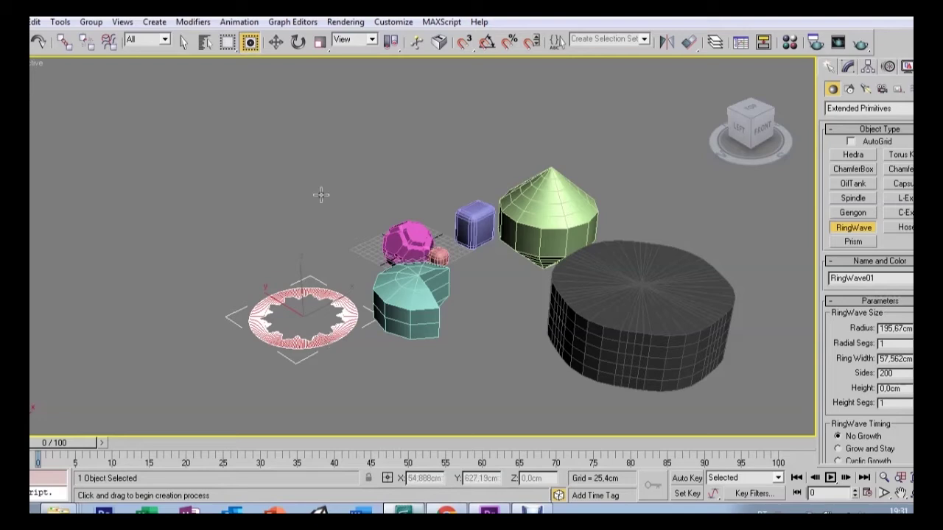
click(847, 243)
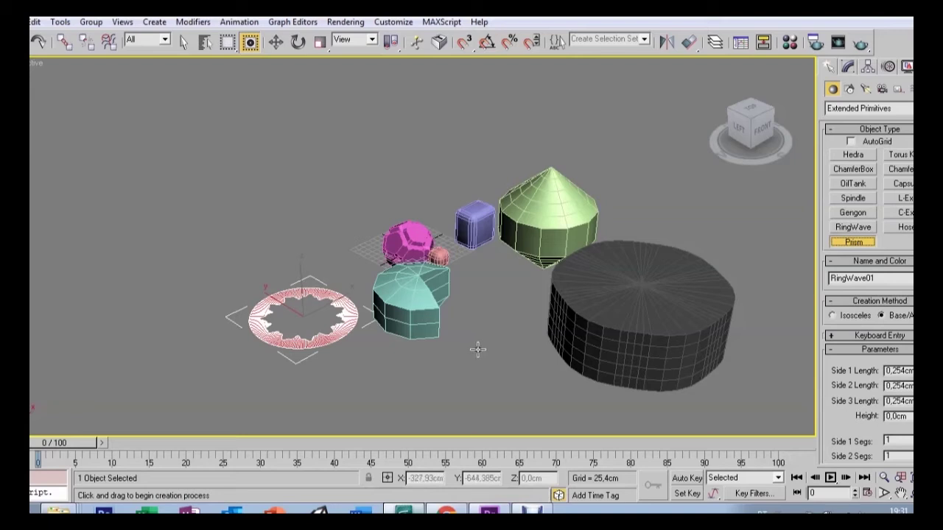
- Draw a triangular prism behind the teal object, about 679.911 cm tall
mouse_move(474, 327)
mouse_down()
mouse_move(495, 366)
mouse_move(479, 332)
mouse_move(493, 290)
mouse_move(491, 243)
mouse_move(497, 270)
mouse_up()
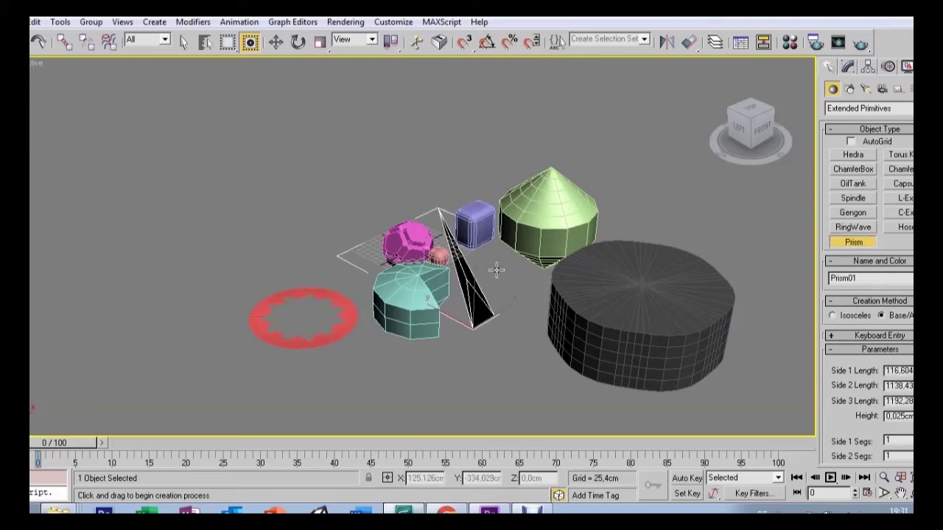
click(497, 313)
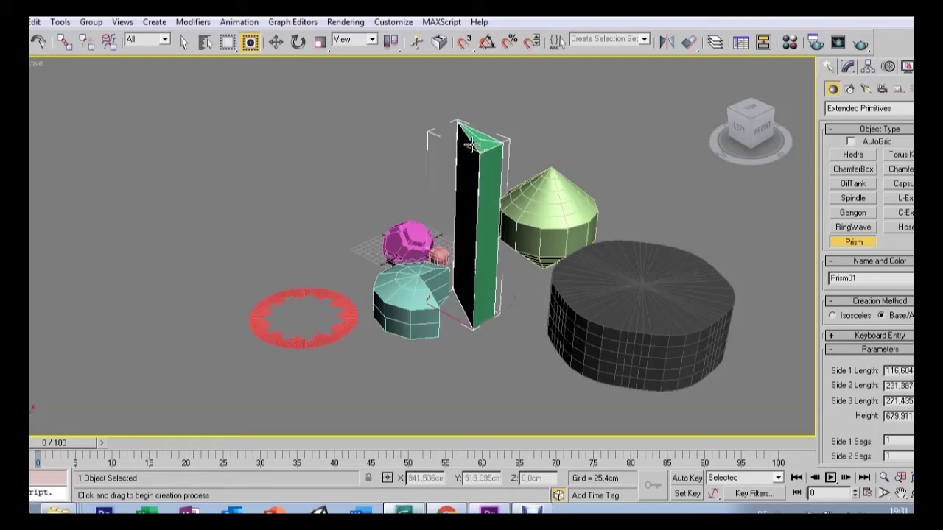
click(470, 145)
- Lengthen the prism's sides to 235.54, 395.672 and 323.008 cm
click(849, 68)
drag(911, 335, 910, 316)
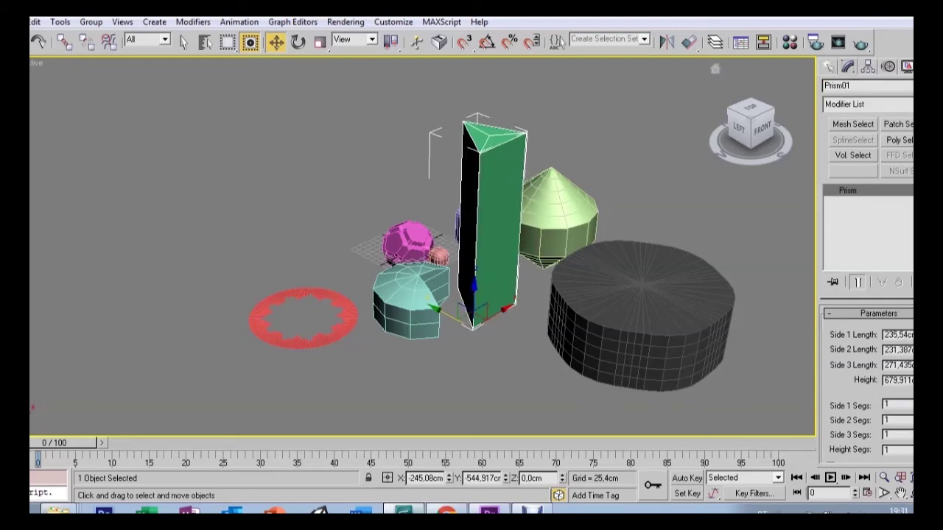
drag(910, 349, 910, 324)
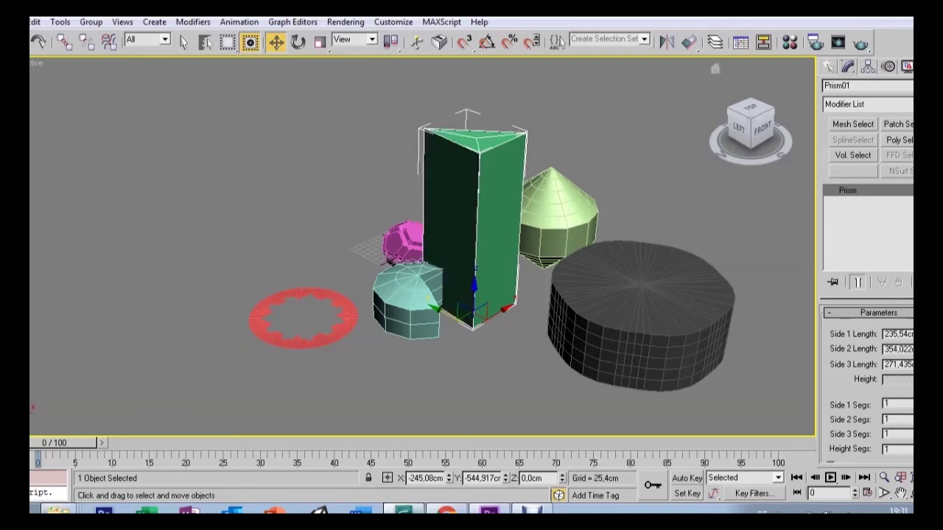
drag(910, 364, 910, 347)
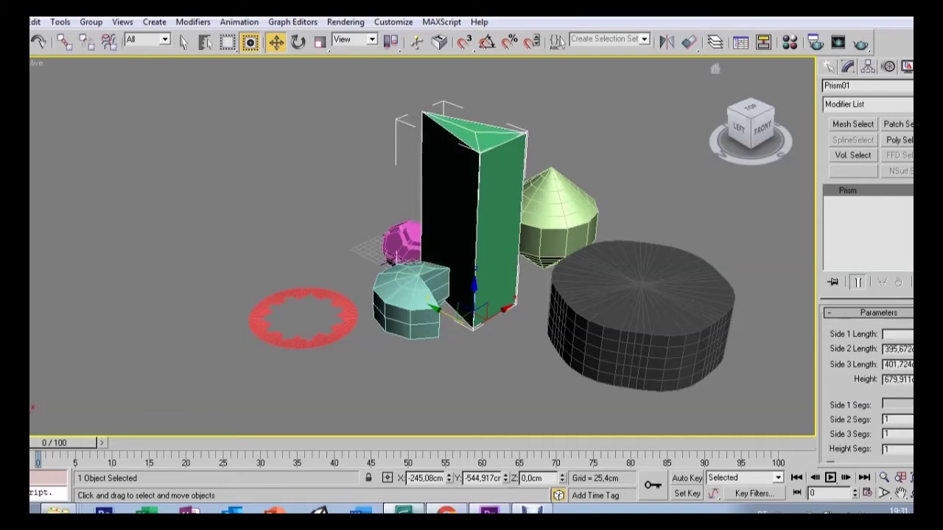
click(831, 67)
click(893, 156)
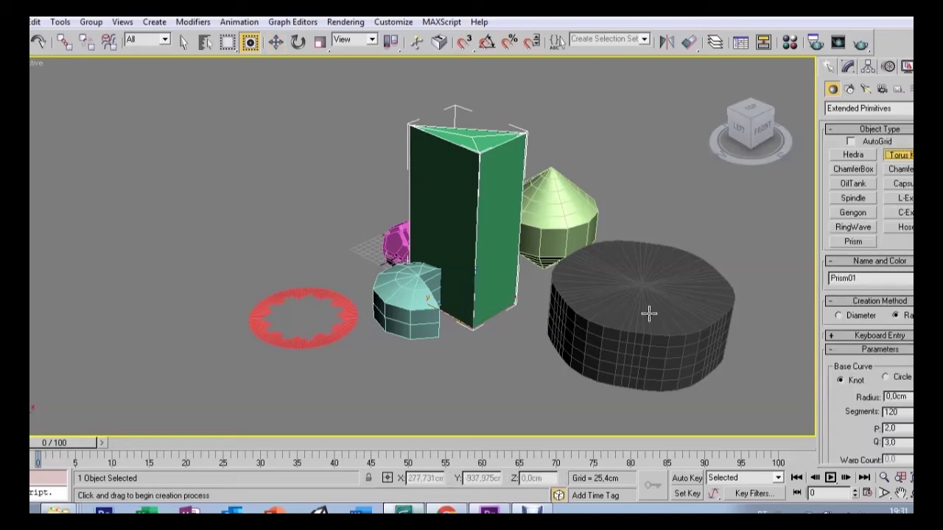
- Draw a torus knot in front of the prism and enlarge its radius to about 155 cm
drag(471, 366, 545, 335)
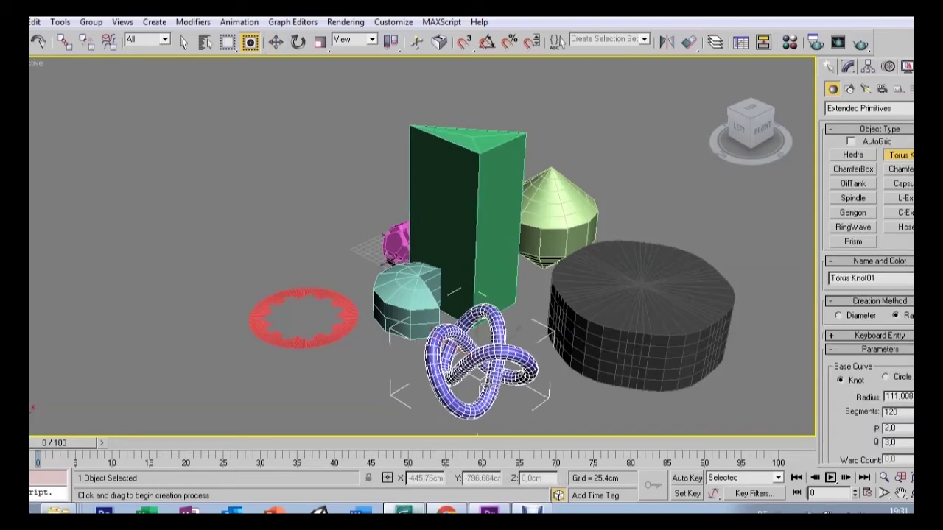
click(499, 346)
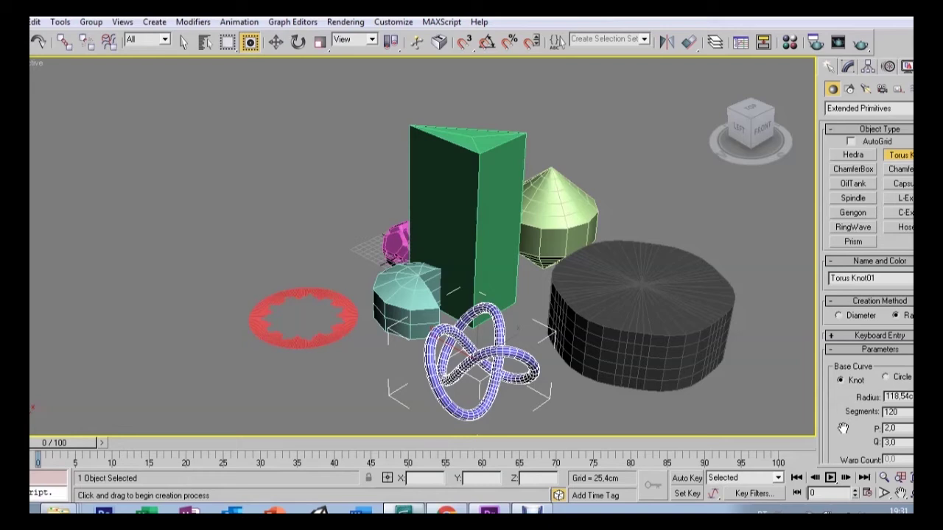
drag(843, 428, 843, 401)
click(886, 348)
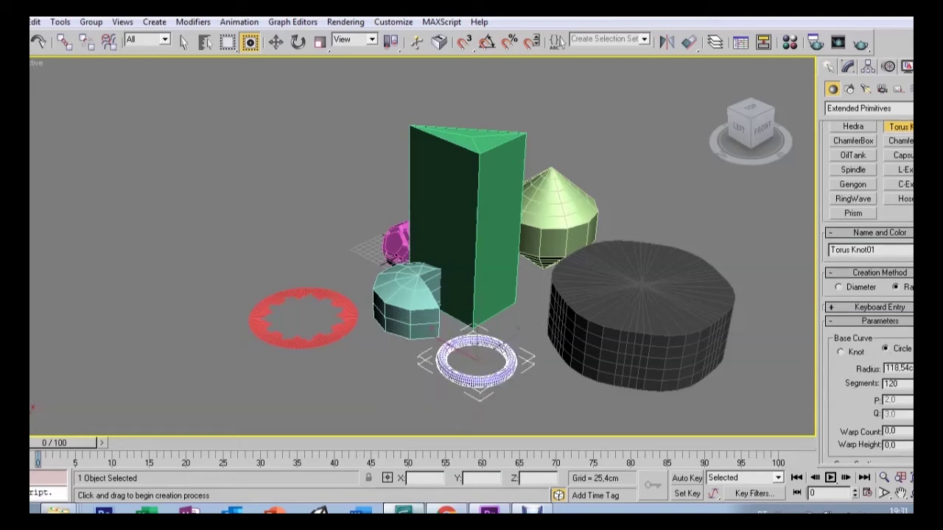
drag(912, 368, 912, 346)
drag(912, 383, 912, 368)
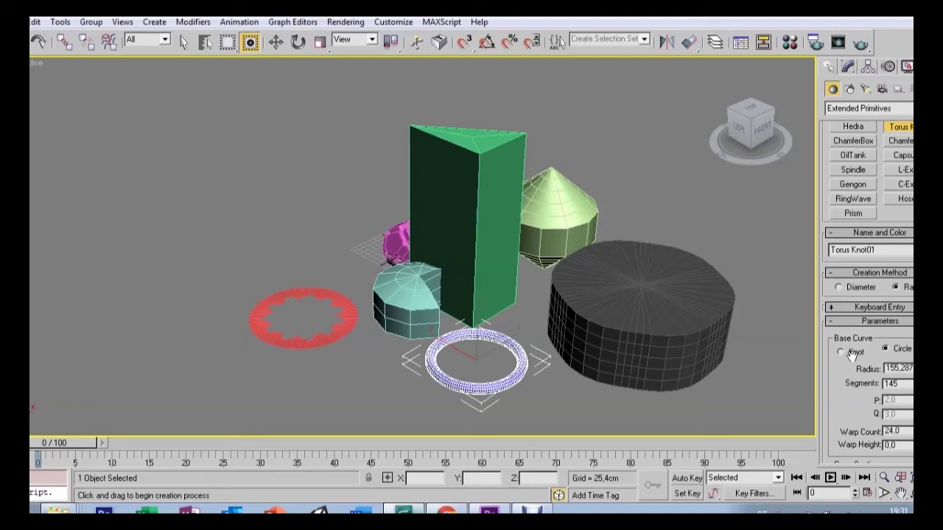
- Keep the Knot base curve with 71 segments and a thicker 26.802 cm cross-section
drag(844, 358, 842, 355)
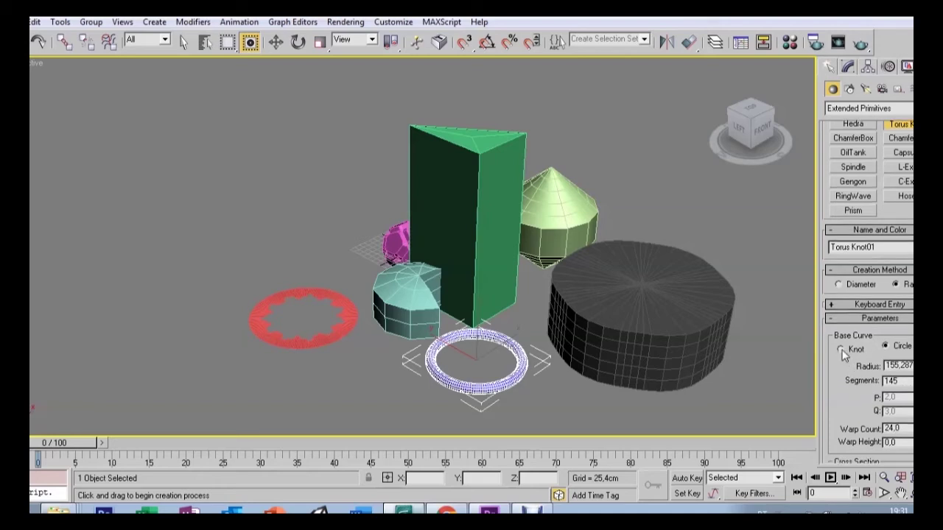
click(842, 350)
scroll(844, 398, down, 2)
drag(912, 343, 912, 360)
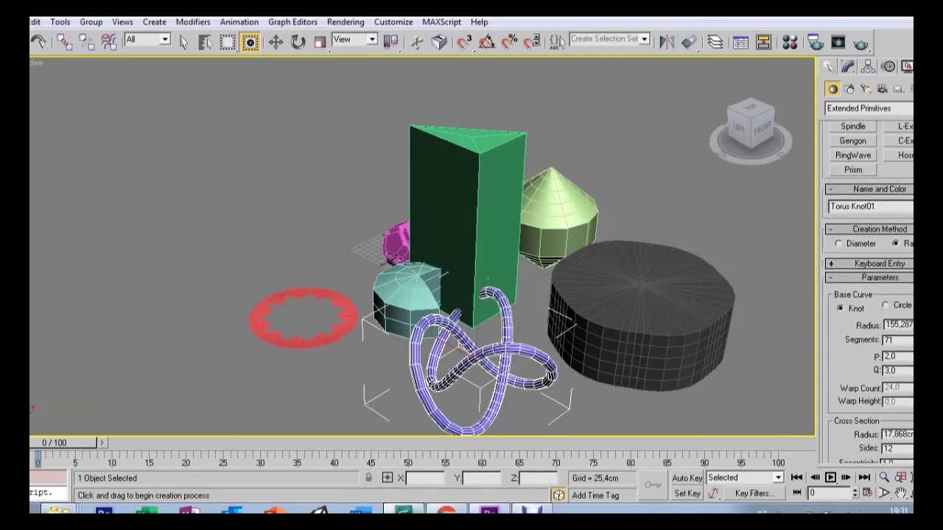
scroll(868, 295, down, 1)
scroll(909, 271, down, 2)
scroll(909, 271, down, 2)
drag(912, 331, 912, 302)
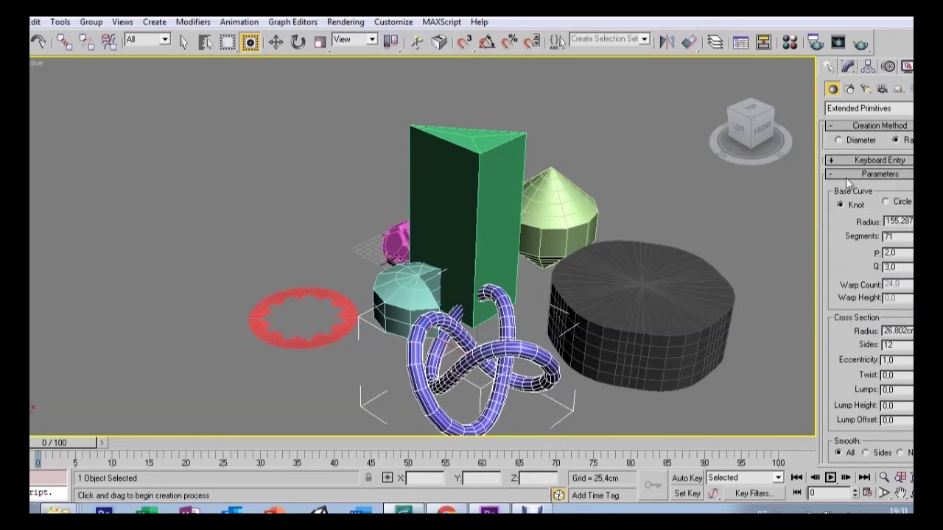
click(848, 66)
click(830, 67)
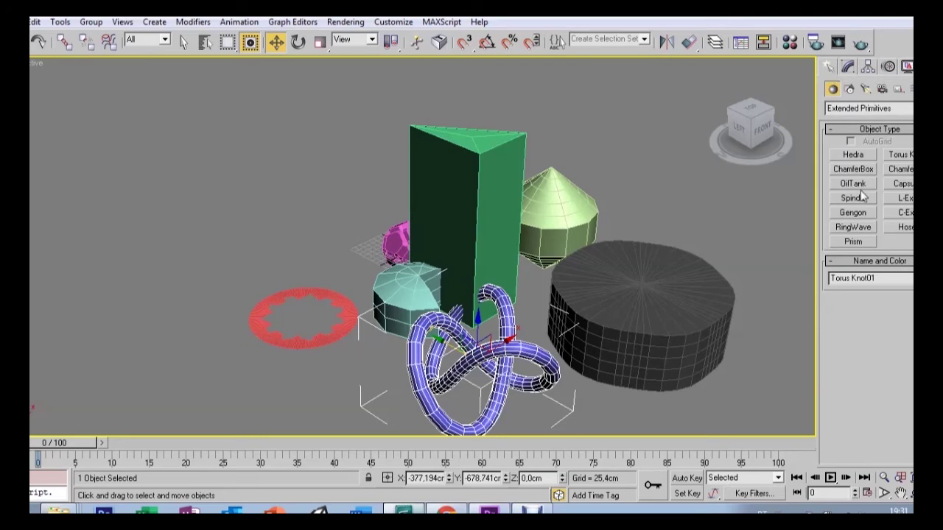
- Create a chamfered cylinder above the RingWave, left of the prism
click(898, 170)
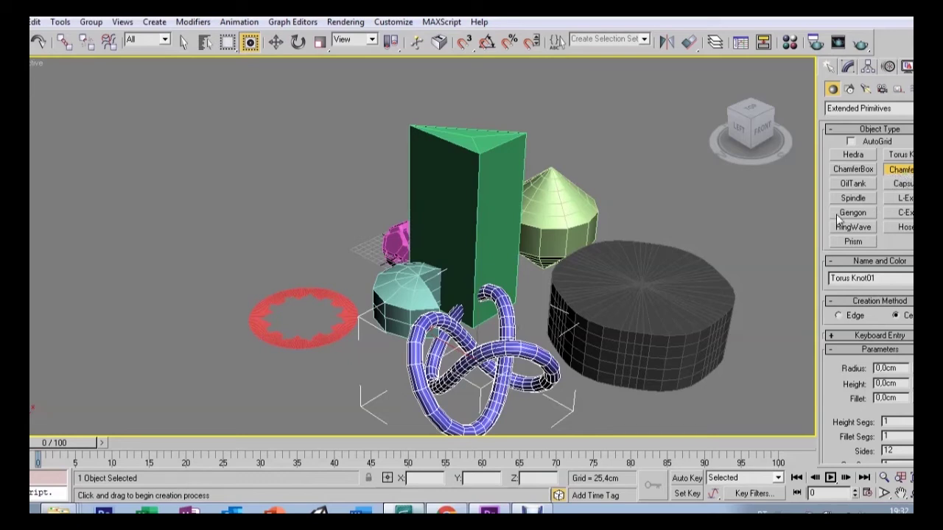
drag(303, 249, 322, 268)
click(311, 216)
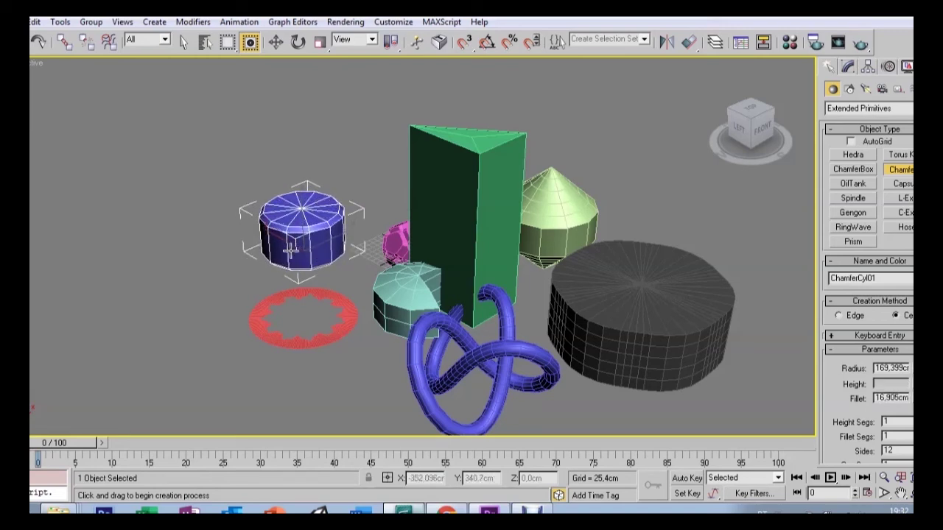
click(264, 250)
- Select the cylinder and turn Edged Faces off with F4
key(F4)
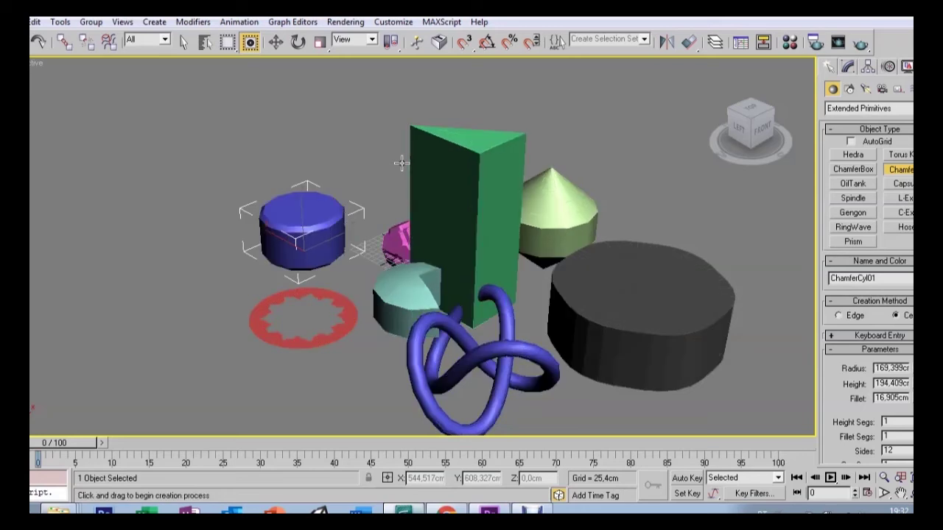
click(288, 232)
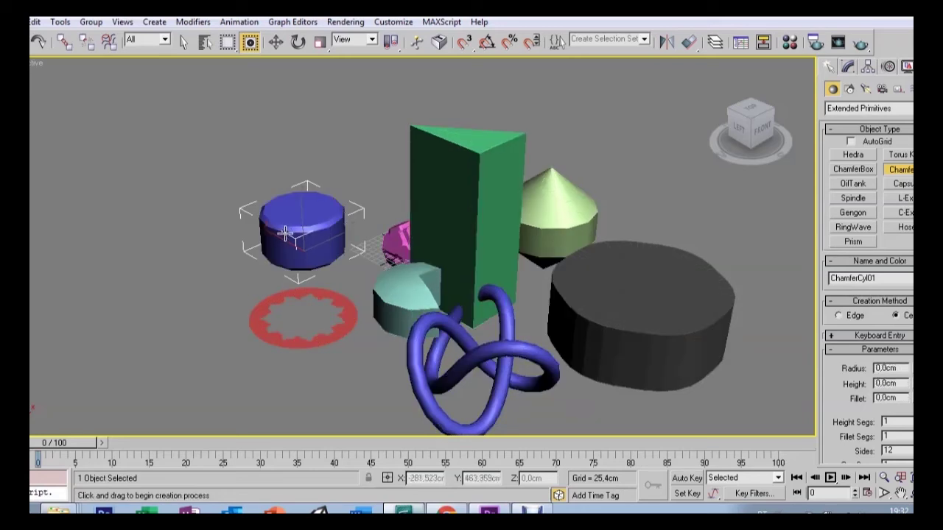
right_click(299, 134)
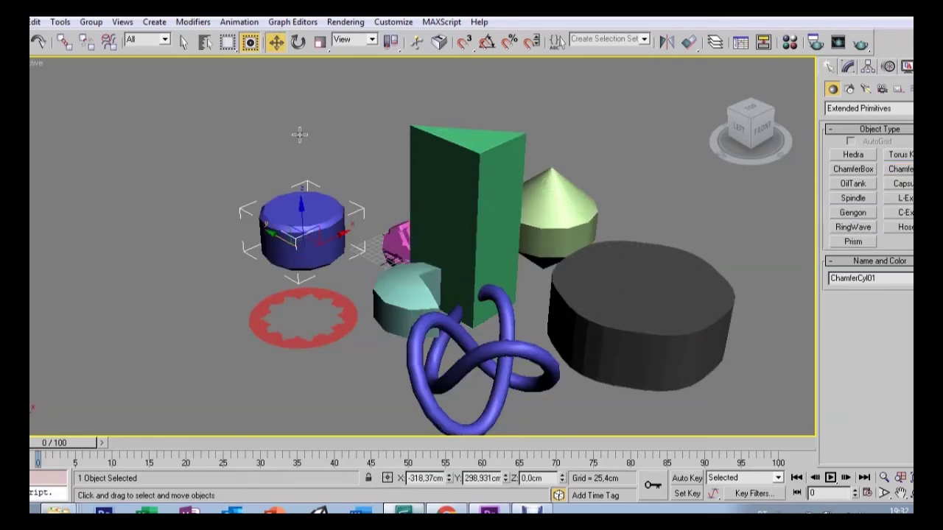
key(F4)
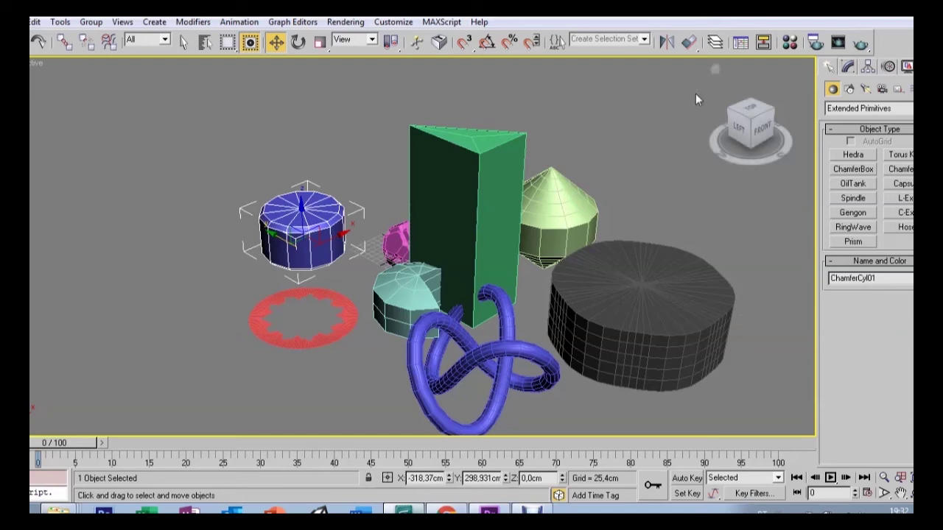
key(F4)
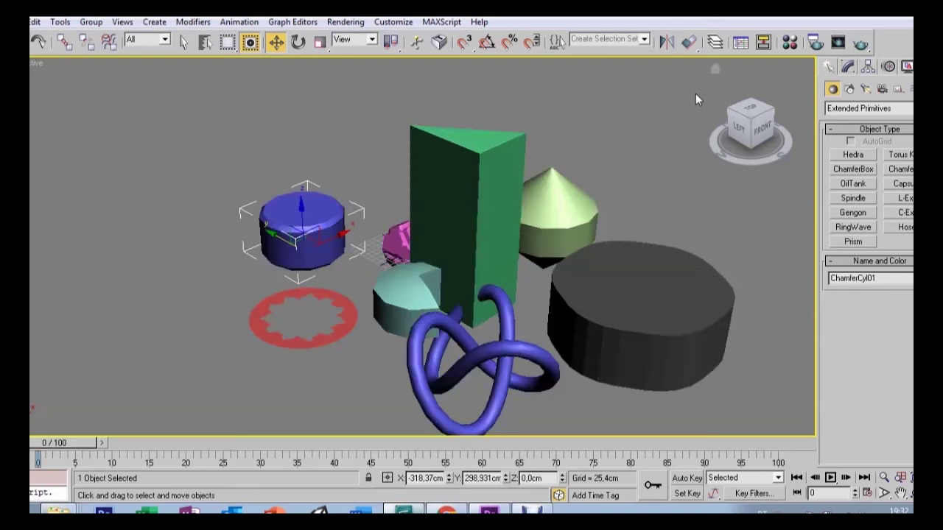
- Set ChamferCyl01 to Height Segs 3, Fillet Segs 6 and Sides 18
click(848, 67)
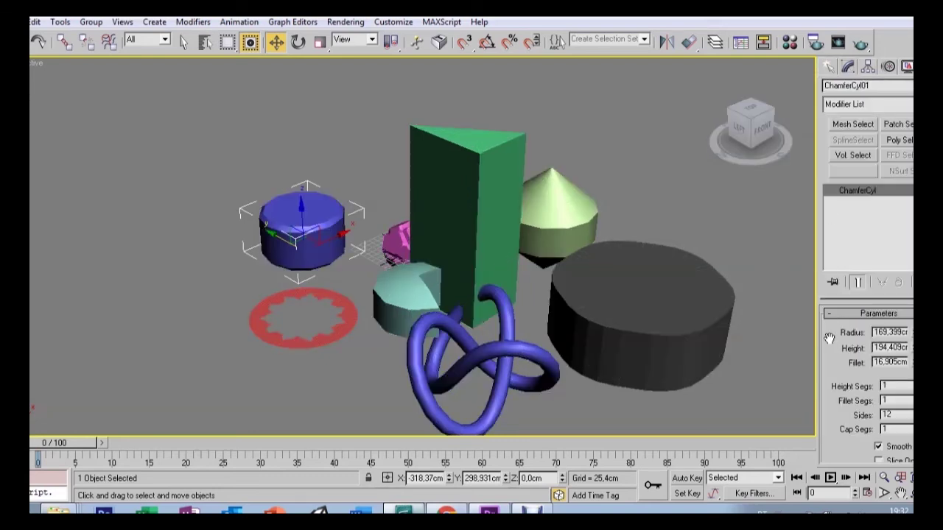
text(7)
text(2)
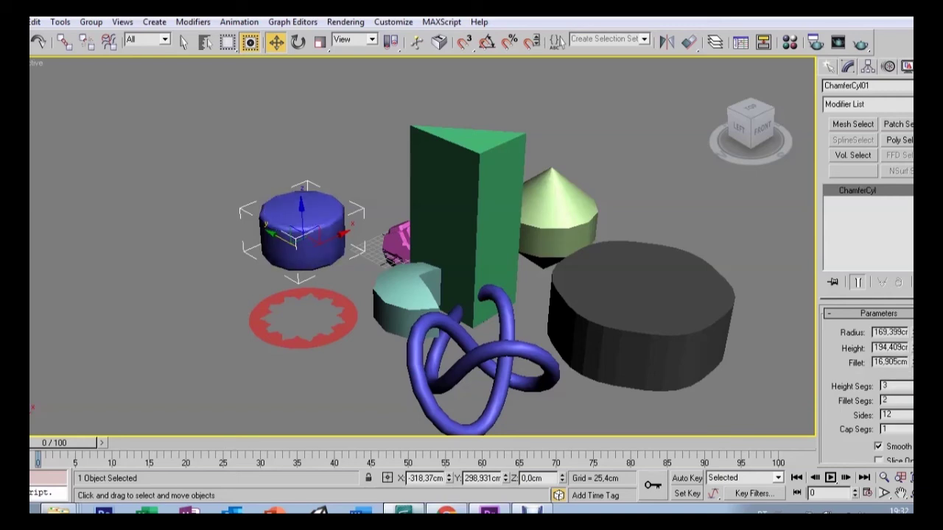
text(1818)
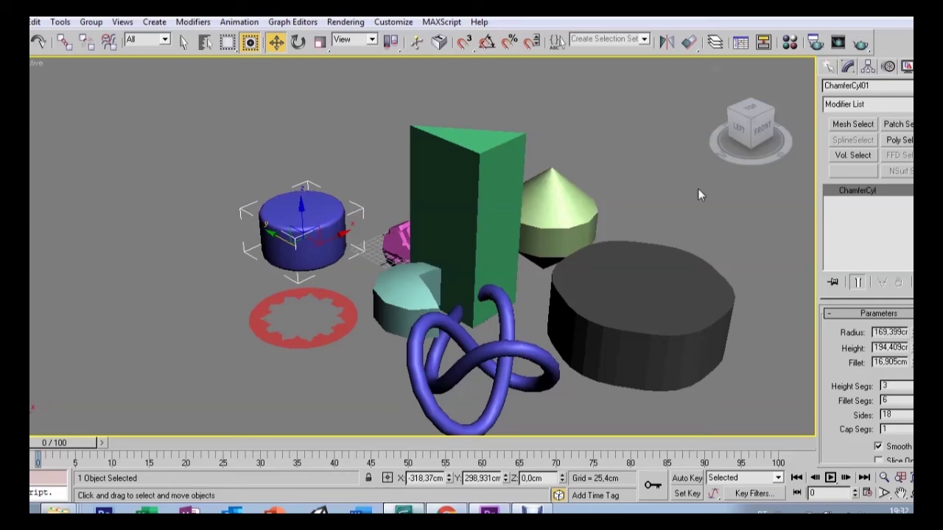
click(828, 68)
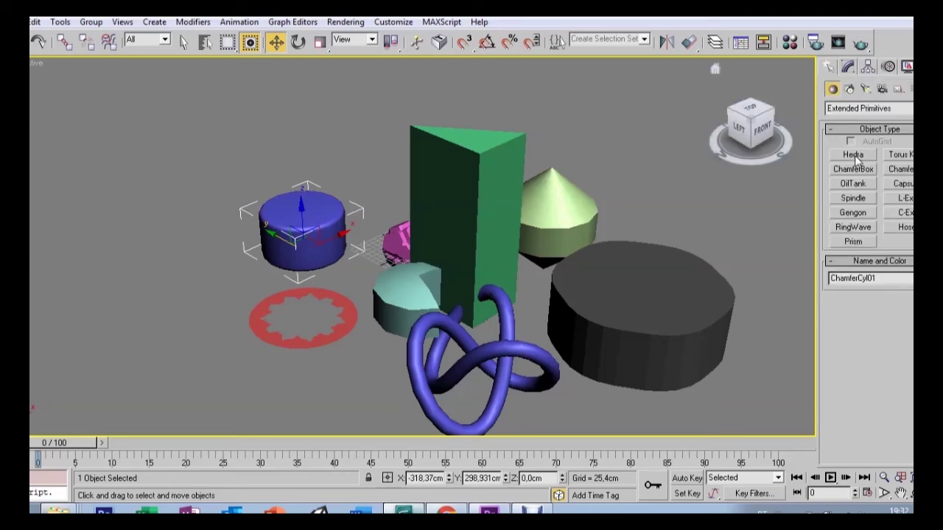
- Create a tall capsule at the upper right with 13 sides
click(900, 184)
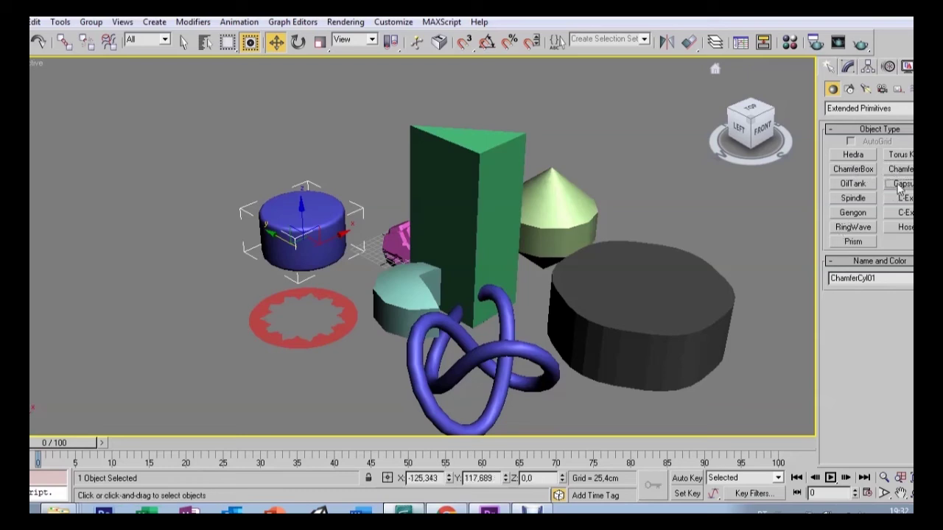
drag(646, 213, 659, 225)
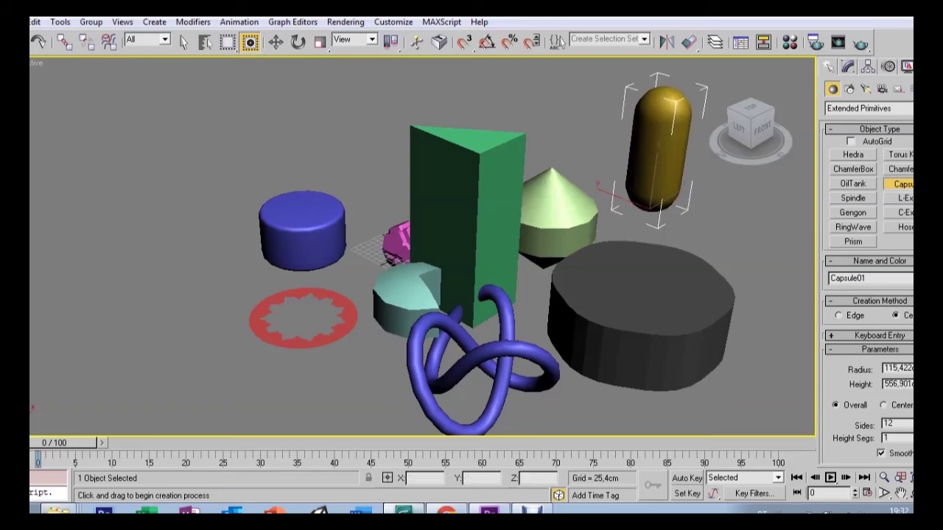
drag(911, 425, 910, 417)
key(BackSpace)
scroll(854, 435, down, 2)
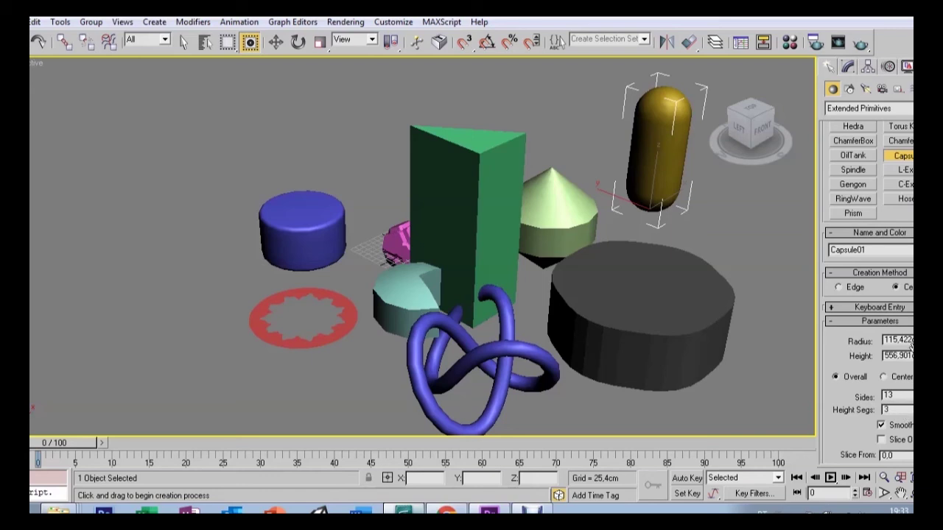
- Turn Edged Faces on and set the capsule's height segments to 3
key(F4)
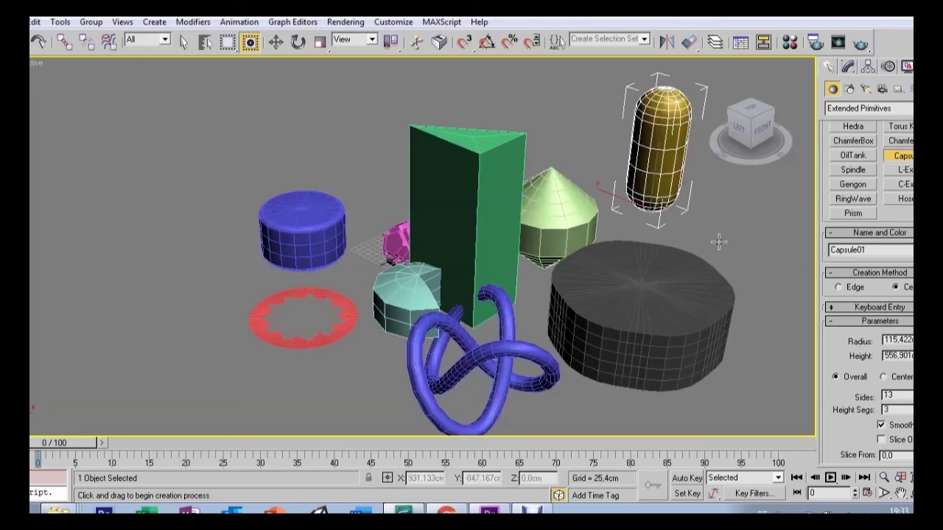
click(912, 407)
click(912, 408)
click(912, 407)
click(912, 408)
click(912, 412)
click(912, 412)
click(912, 412)
click(912, 412)
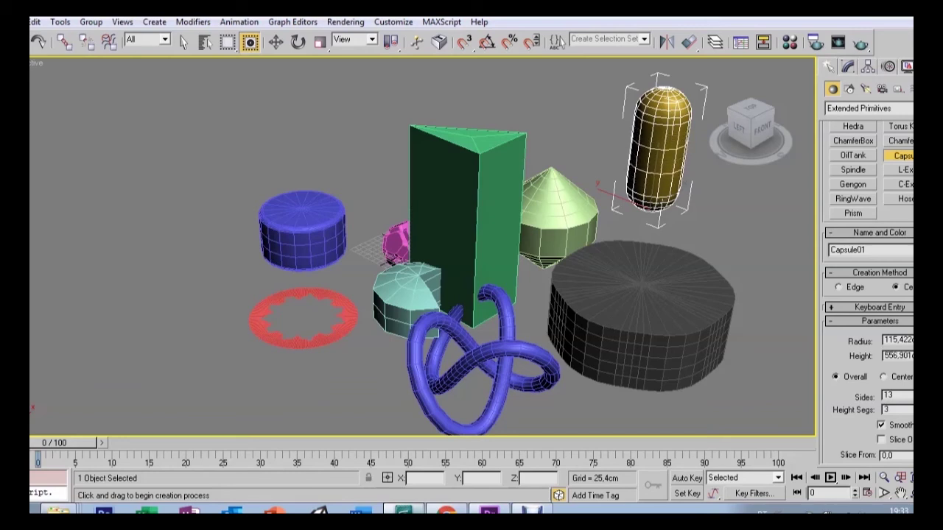
- Set the capsule creation method to Edge
scroll(871, 433, down, 3)
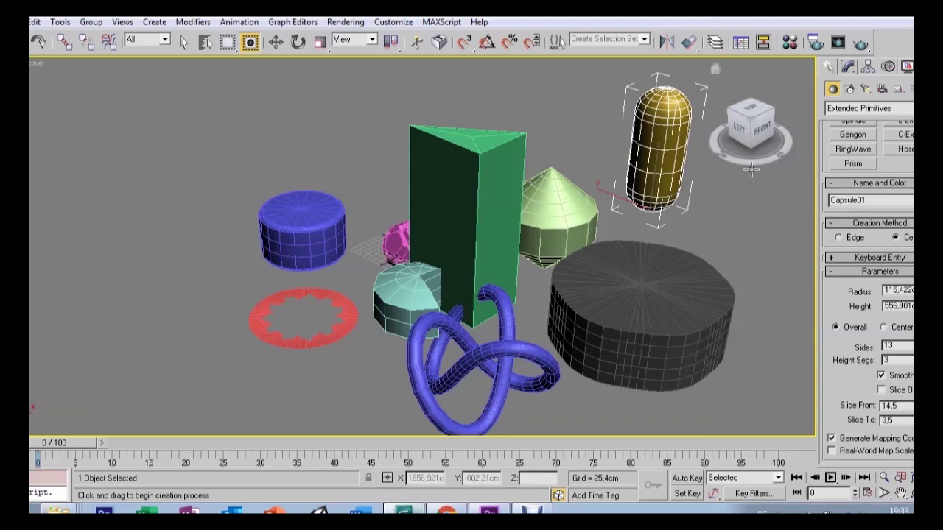
click(839, 238)
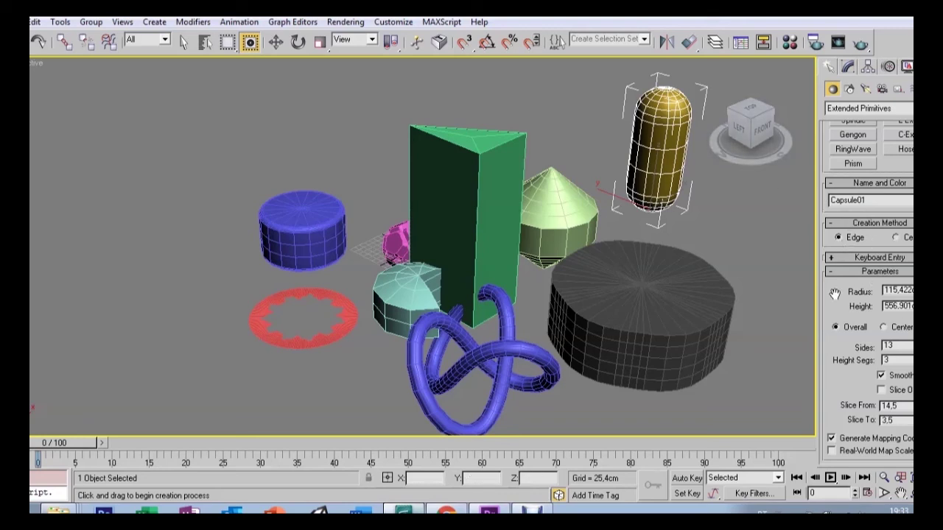
scroll(835, 295, up, 4)
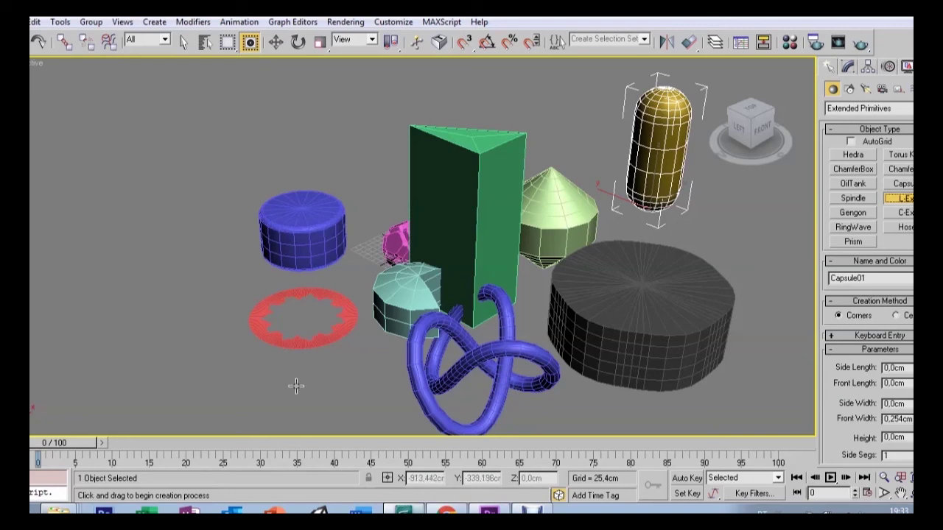
- Draw a 710.174 cm tall L-shaped extrusion in front of the chamfer cylinder
drag(313, 398, 389, 372)
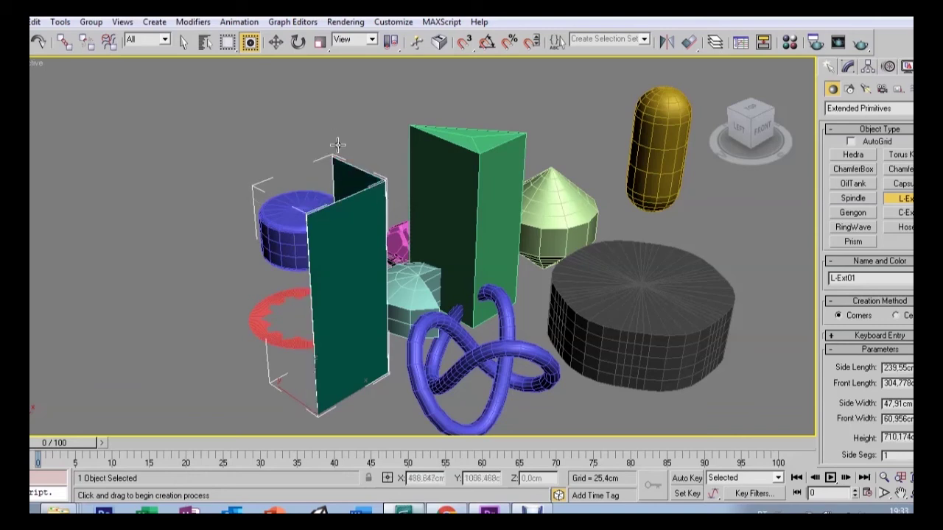
click(389, 233)
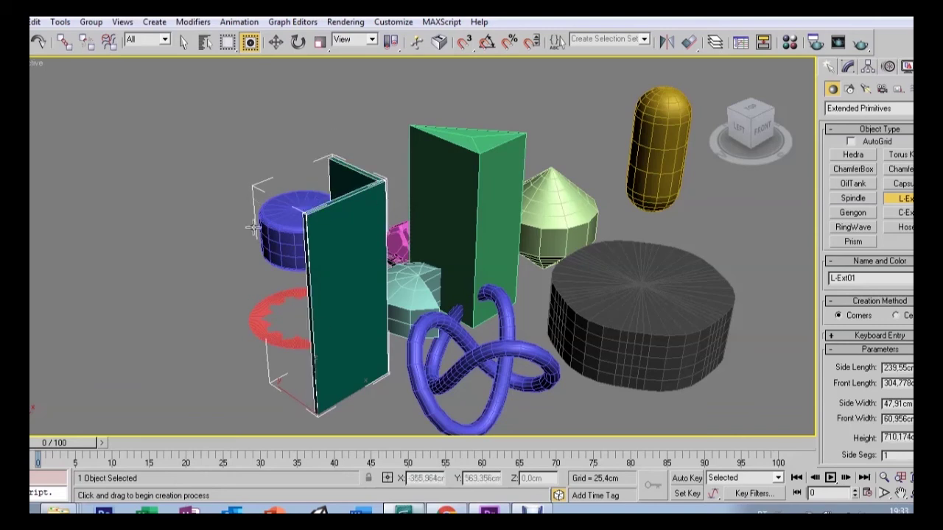
click(286, 206)
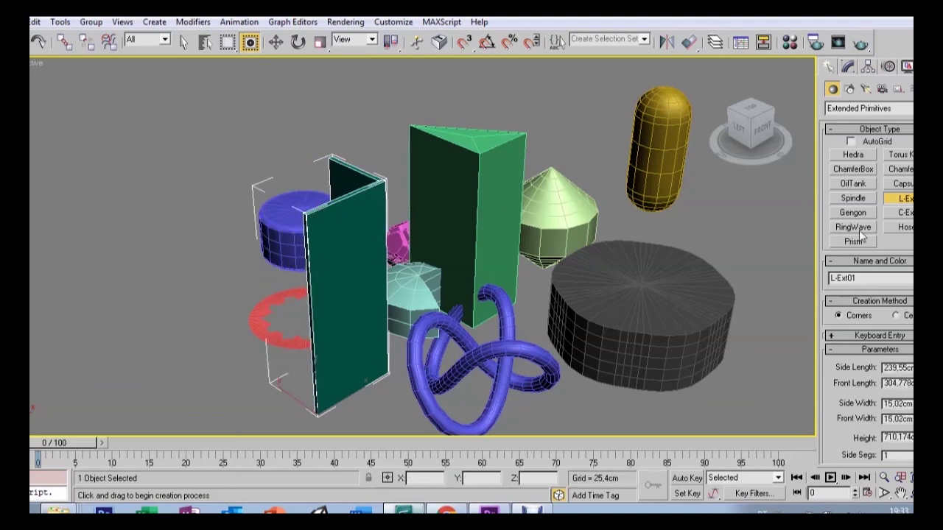
- Set the L-Ext front width to about 20.877 cm
click(849, 68)
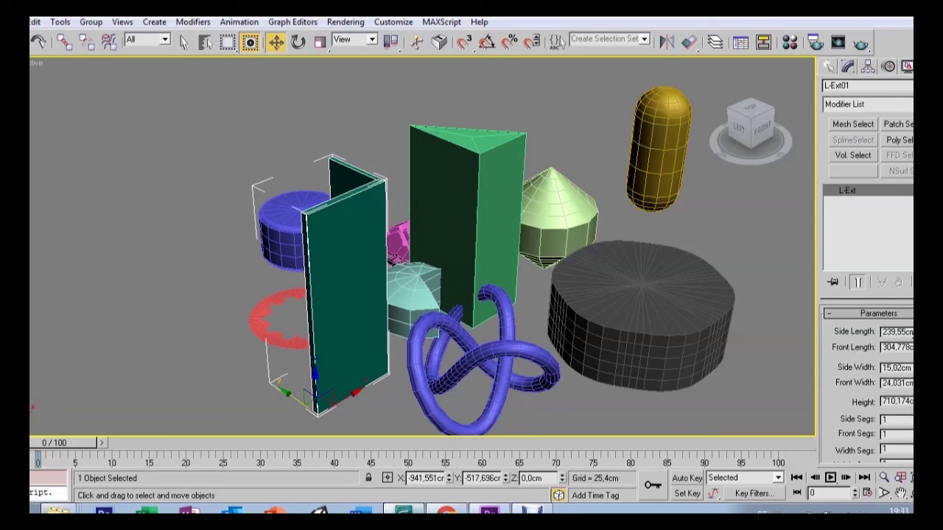
drag(842, 422, 857, 331)
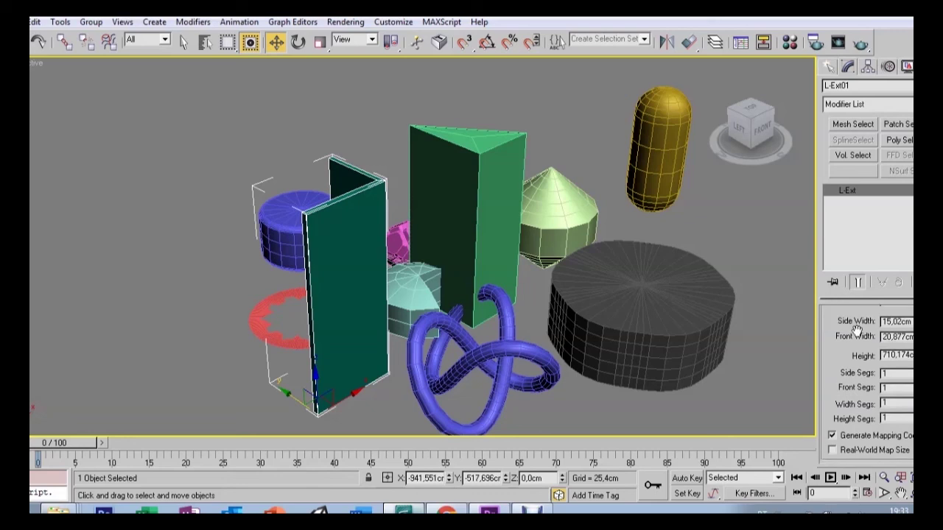
click(831, 68)
click(900, 217)
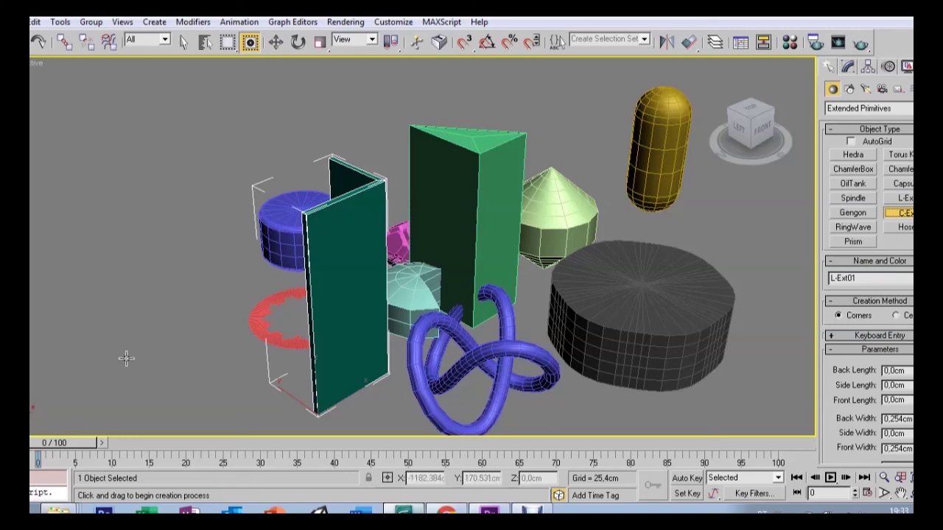
- Create a C-shaped extrusion, C-Ext01, at the left of the scene
drag(162, 366, 152, 312)
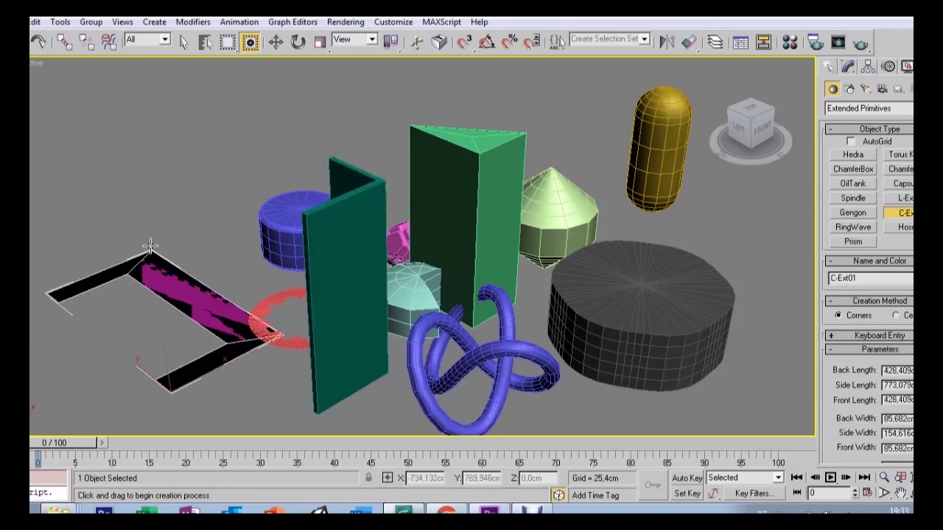
click(153, 221)
click(214, 251)
- Add Hose01 at the lower right, then pan and orbit to inspect it
click(904, 228)
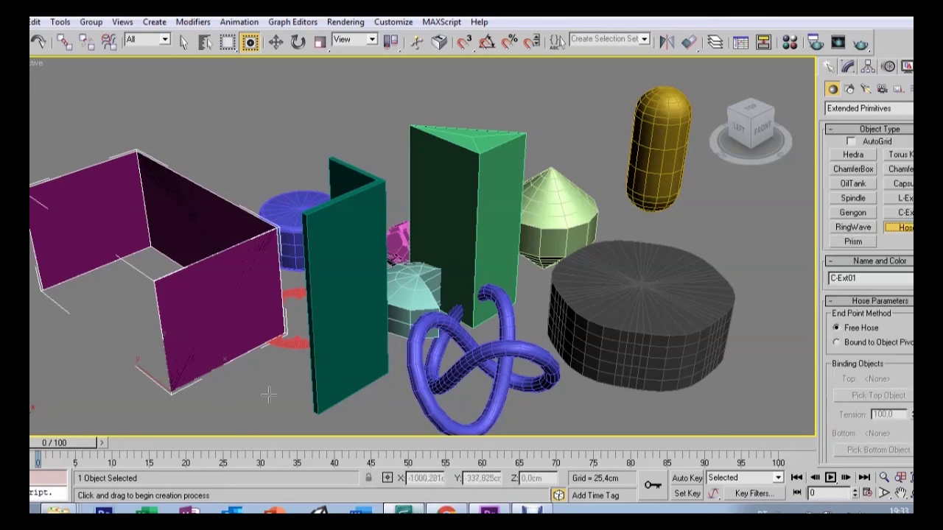
drag(712, 413, 770, 420)
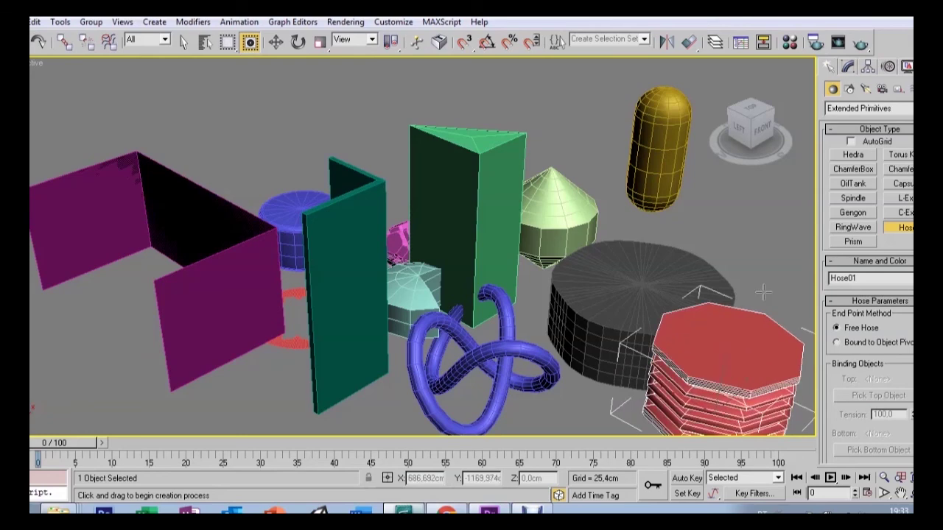
click(900, 493)
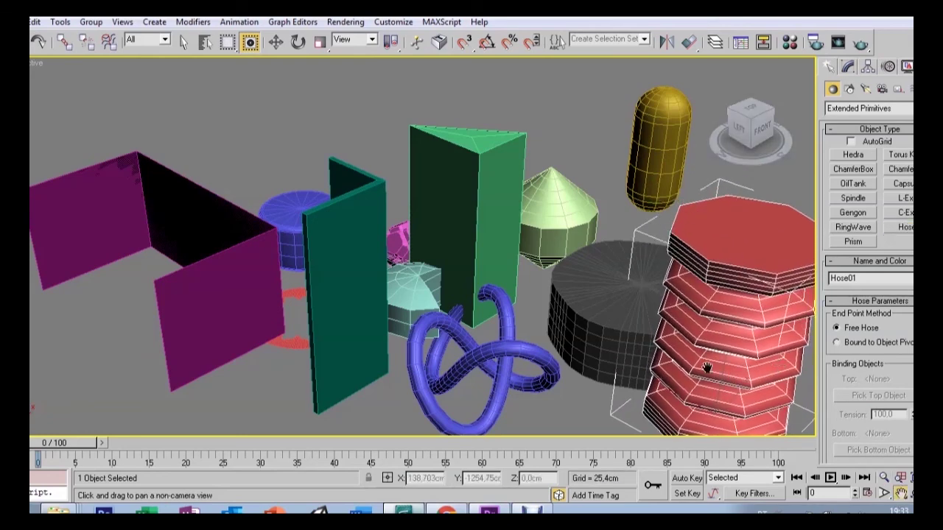
drag(707, 369, 602, 309)
key(ctrl+r)
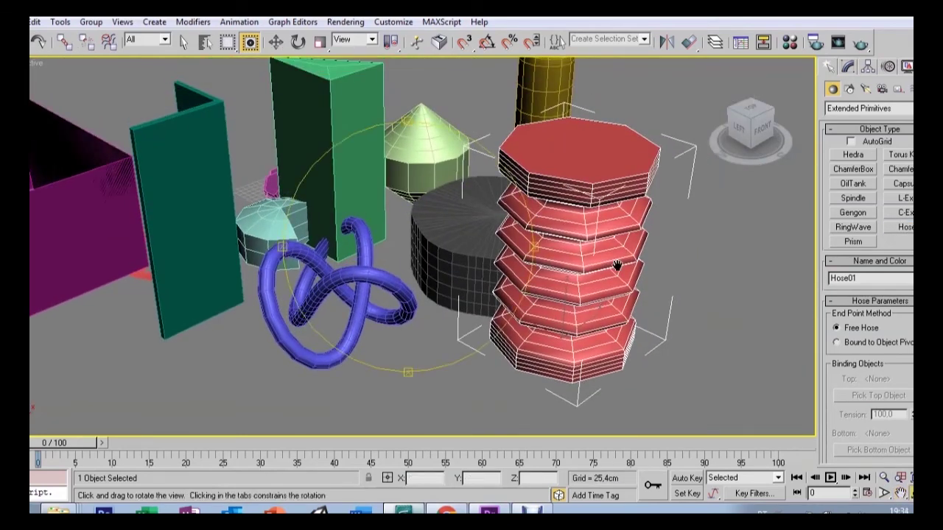
drag(530, 252, 723, 391)
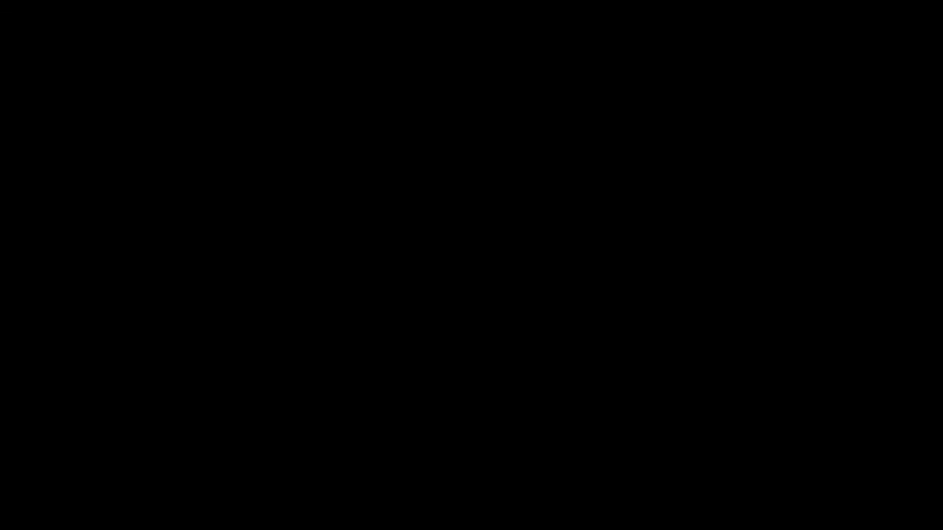